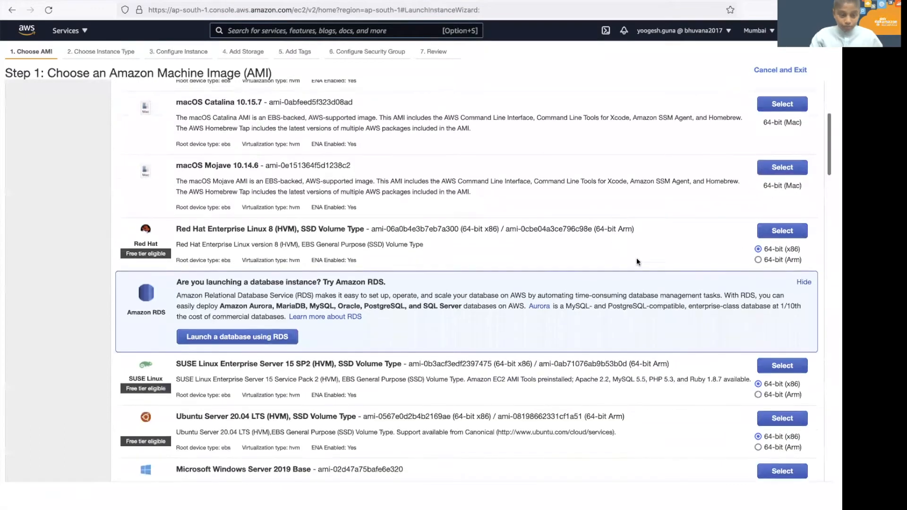
scroll(659, 349, down, 4)
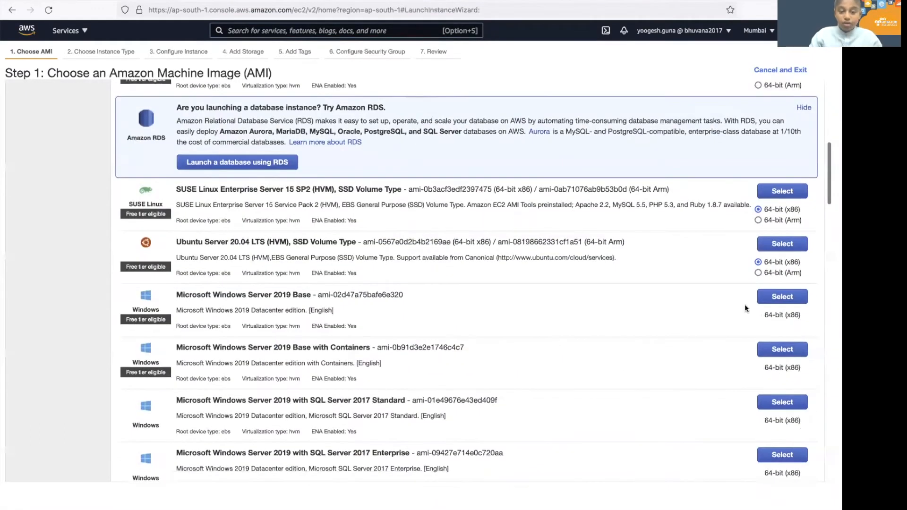
Select the Microsoft Windows Server 2019 Base image for the new EC2 instance.
click(790, 301)
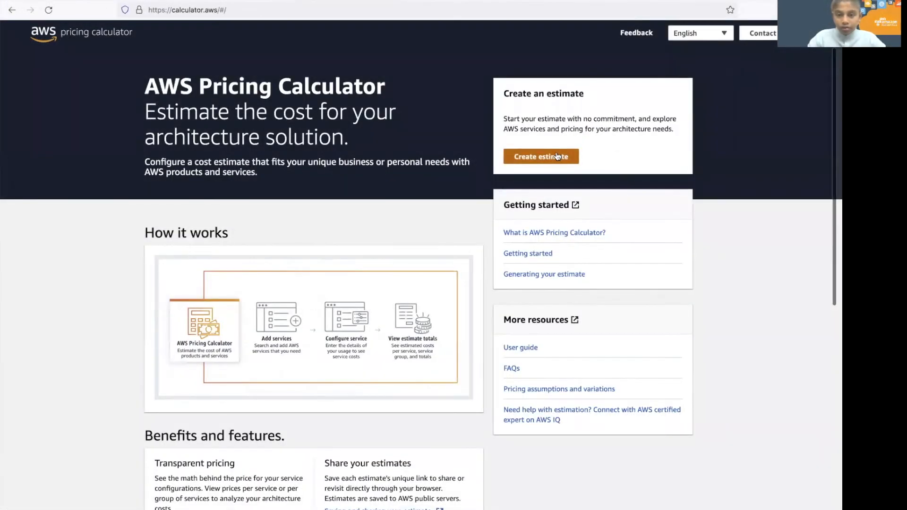
Create a new estimate and start configuring Amazon EC2.
click(557, 155)
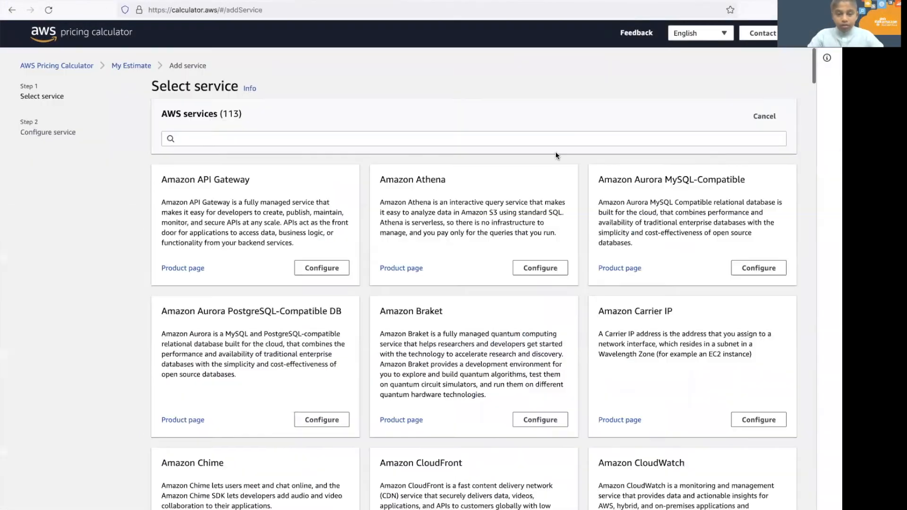
scroll(554, 151, down, 15)
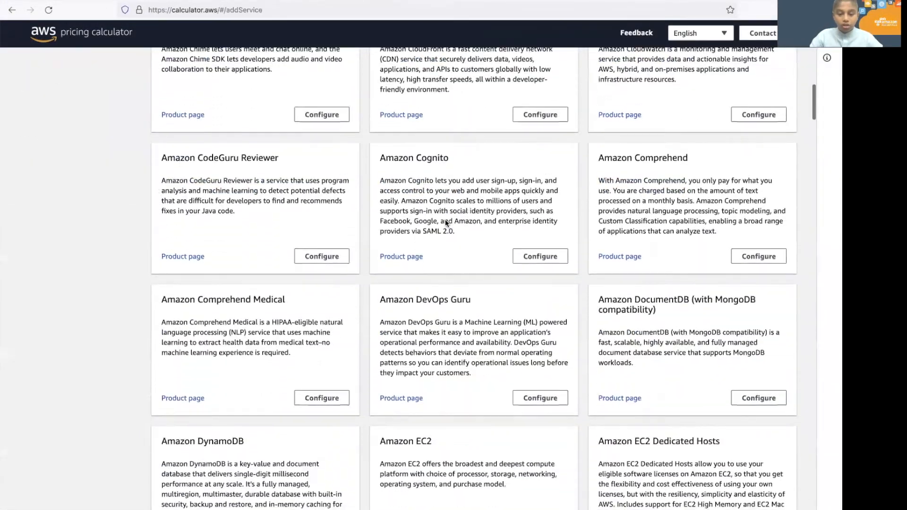
click(539, 285)
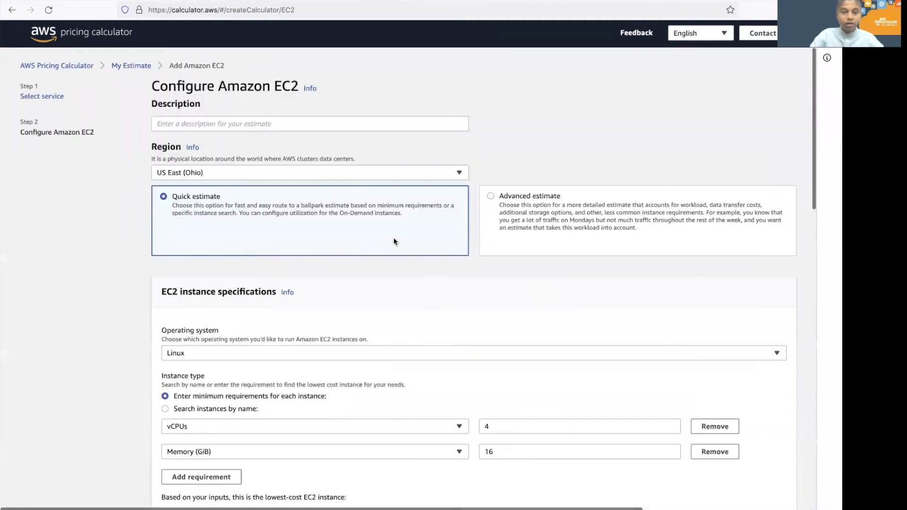
Change the estimate's region to Asia Pacific (Mumbai).
click(403, 170)
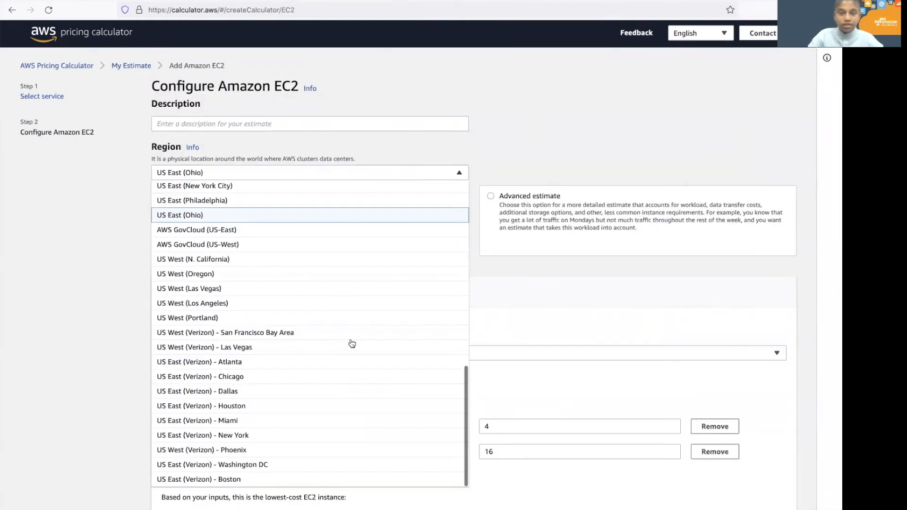
scroll(319, 320, down, 4)
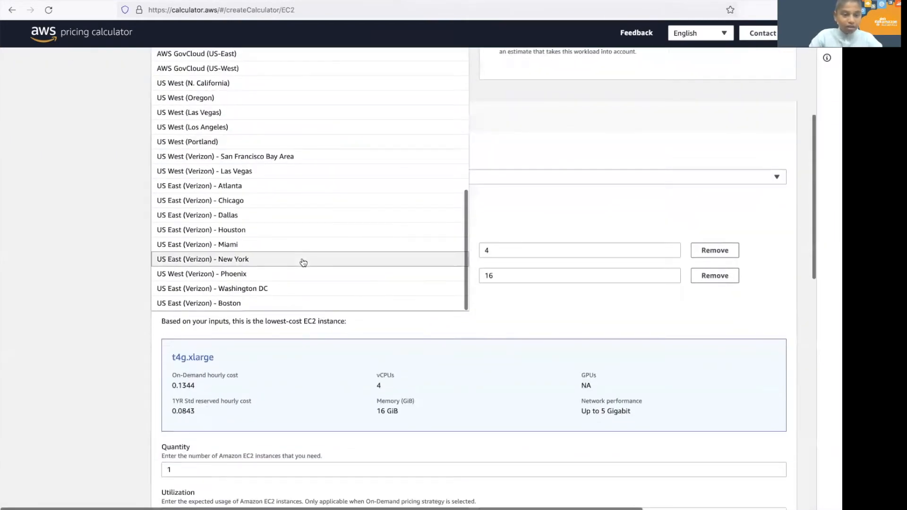
scroll(330, 262, up, 3)
scroll(304, 263, up, 10)
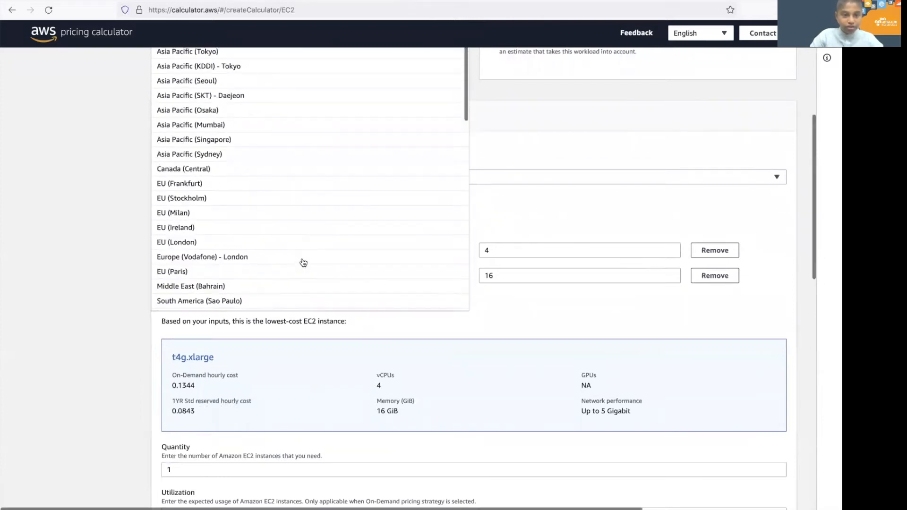
scroll(303, 262, up, 2)
click(244, 297)
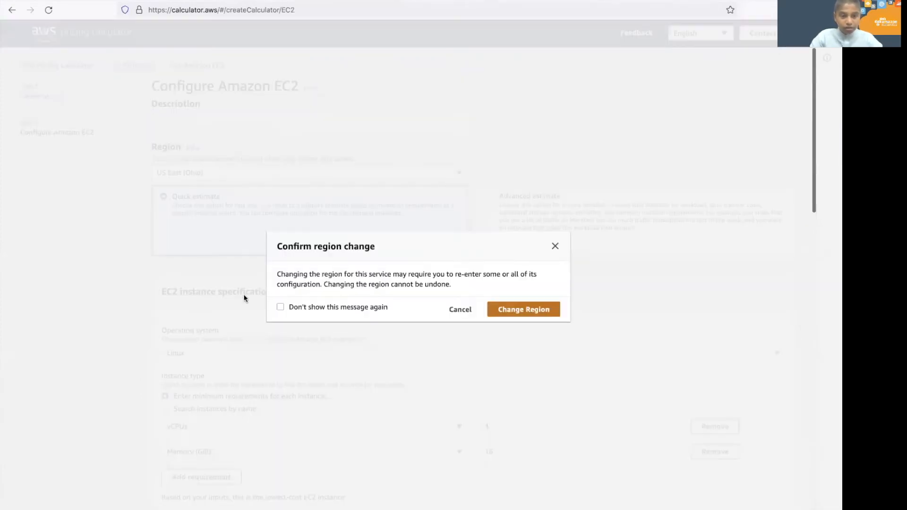
click(518, 311)
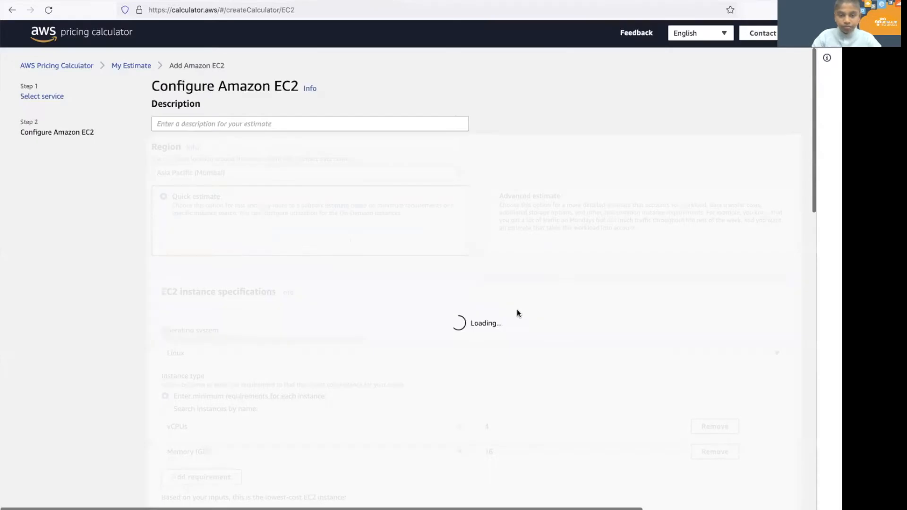
Set the operating system to Windows Server.
scroll(330, 350, down, 1)
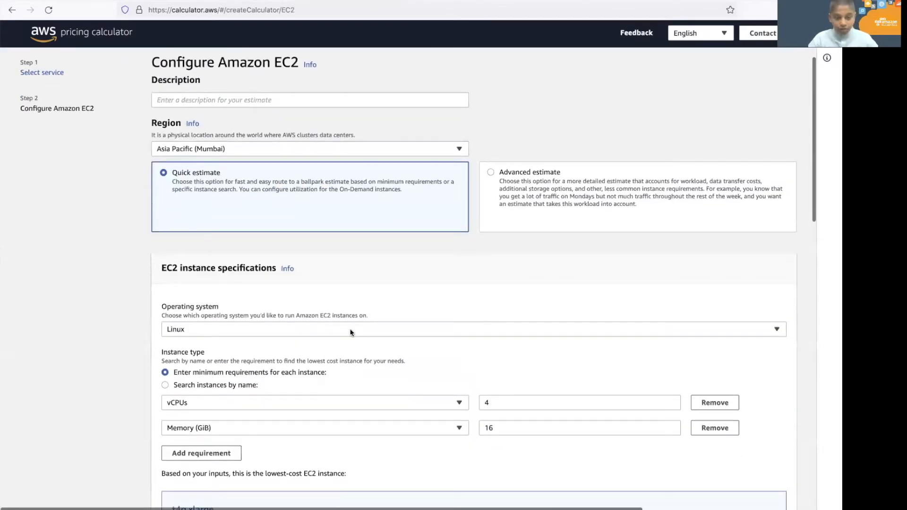
click(355, 330)
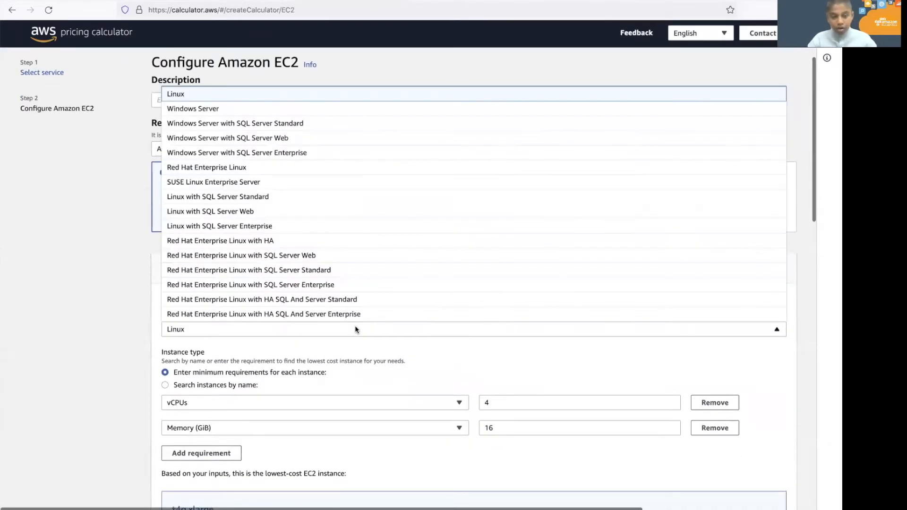
click(259, 111)
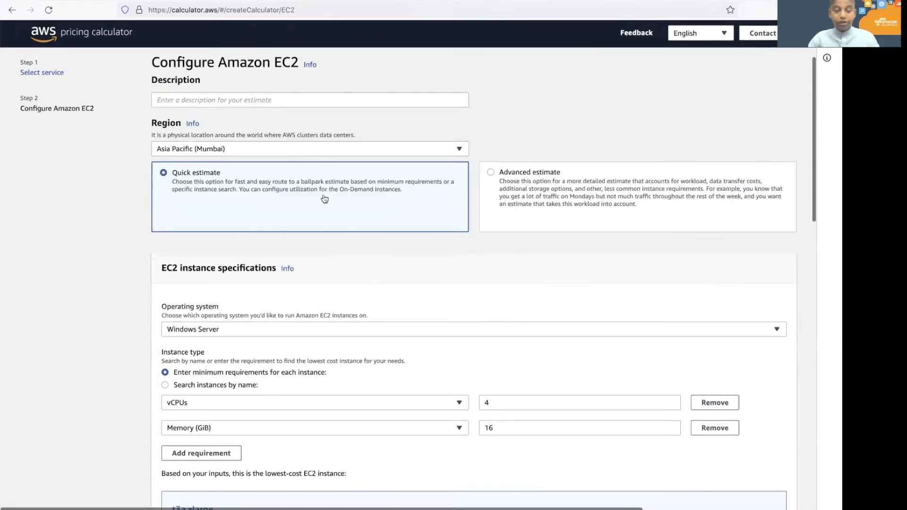
scroll(324, 235, down, 3)
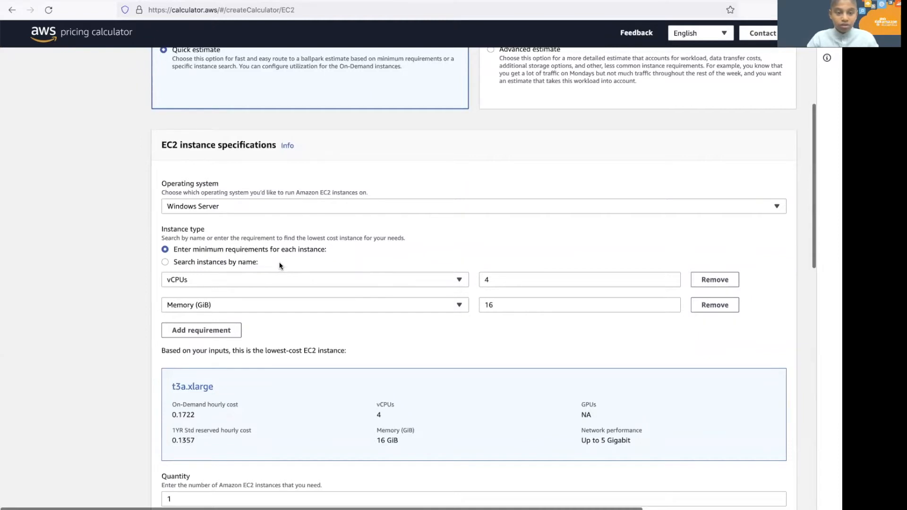
Search instances by name and pick the p2.16xlarge instance type.
click(224, 264)
click(223, 284)
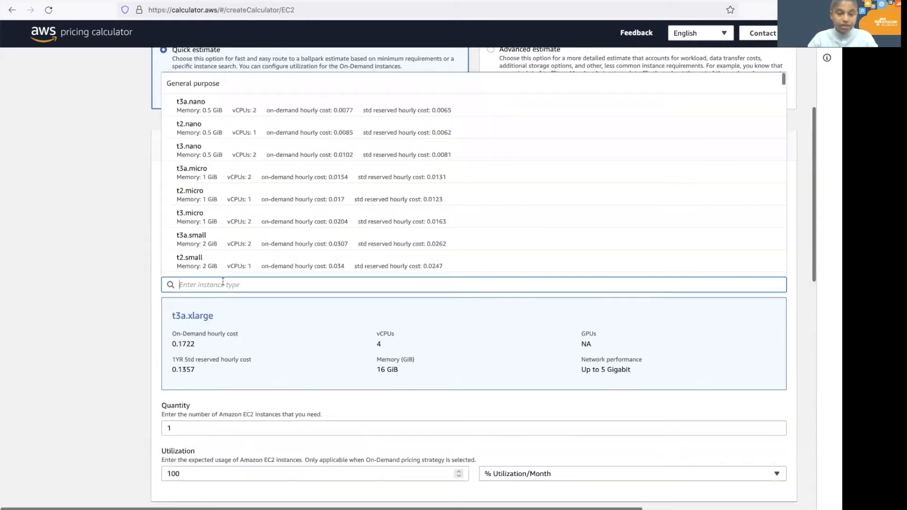
scroll(263, 237, down, 15)
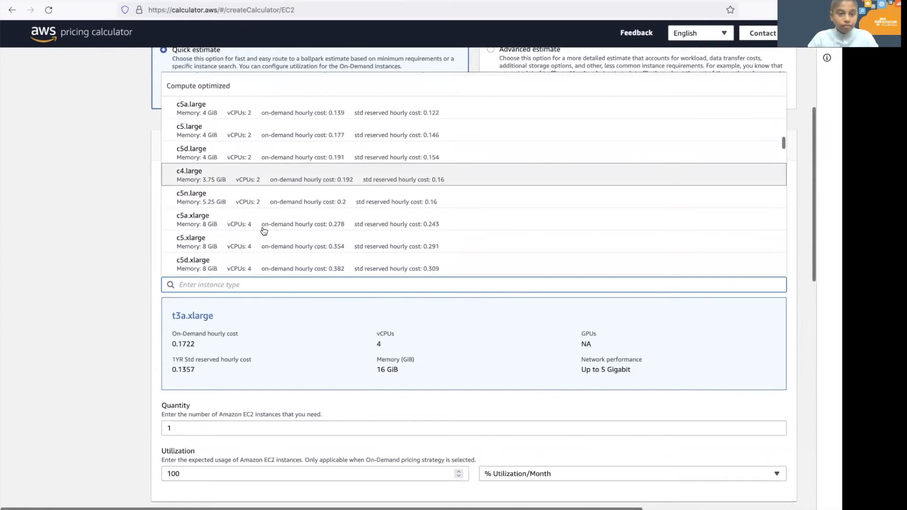
scroll(264, 231, down, 15)
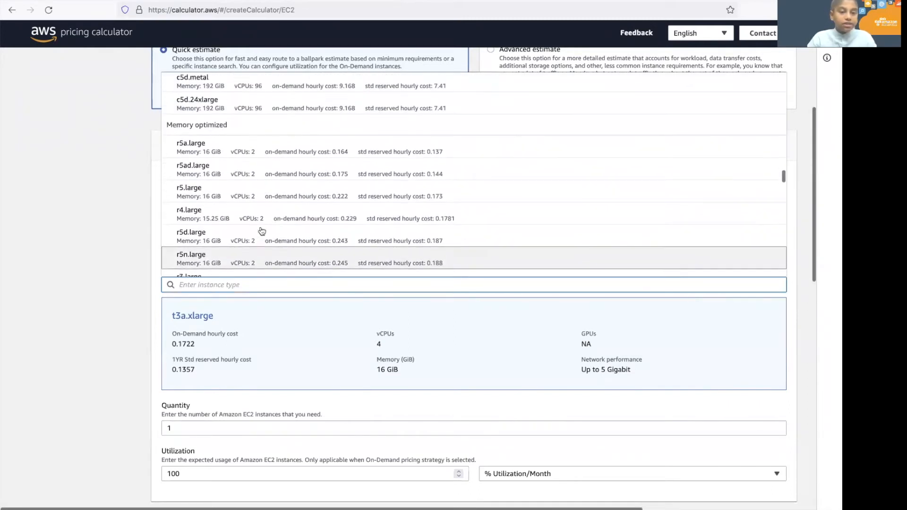
scroll(262, 231, down, 15)
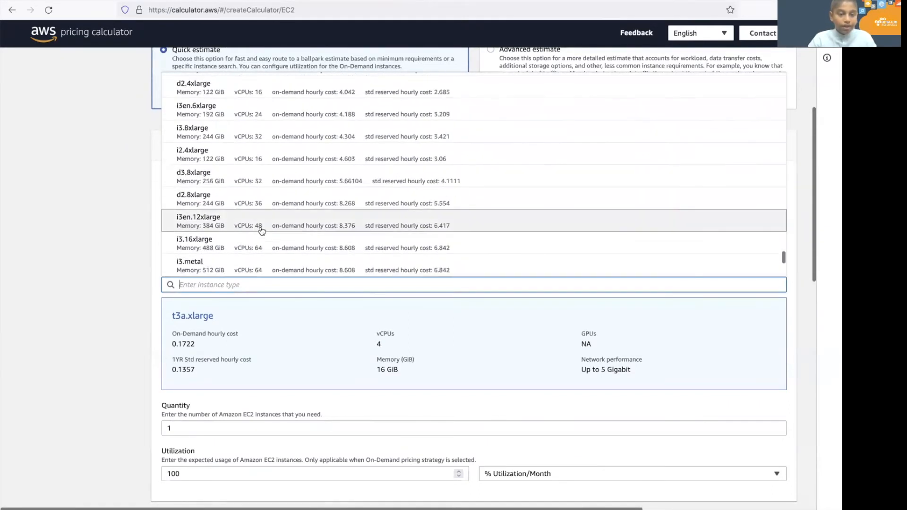
scroll(262, 231, down, 3)
scroll(262, 231, up, 5)
scroll(263, 231, down, 4)
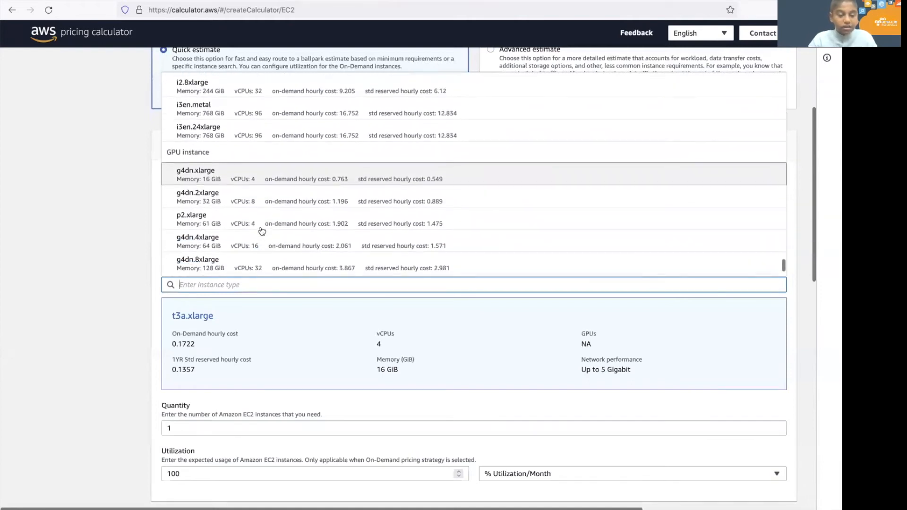
scroll(262, 231, down, 6)
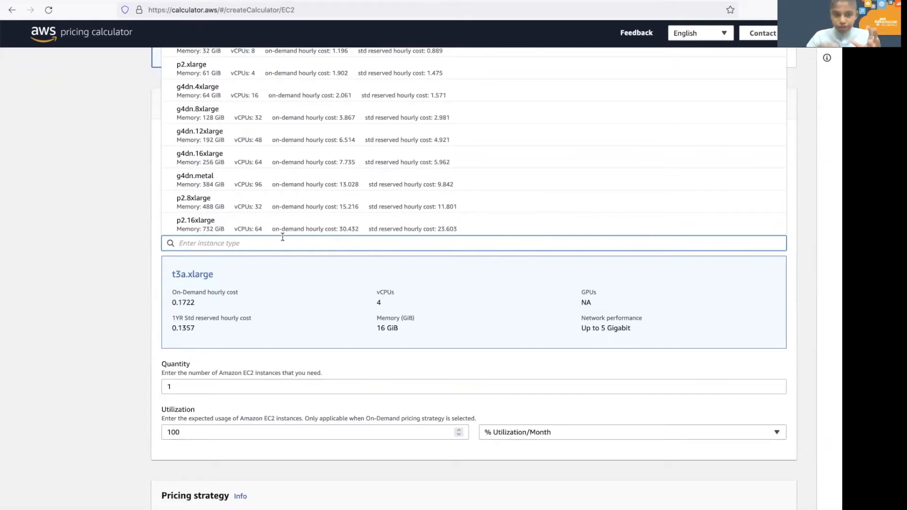
click(288, 230)
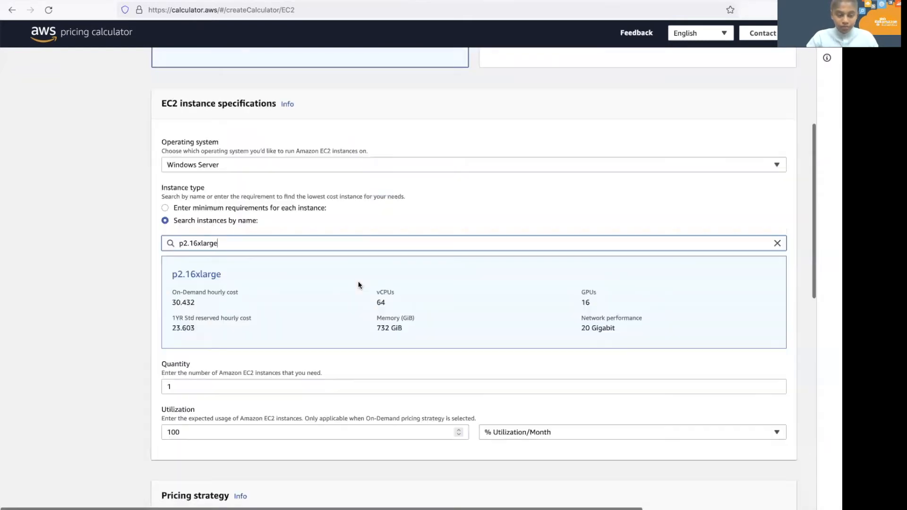
Scroll to the Amazon EC2 estimate totals showing 17,233.61 USD monthly.
scroll(359, 284, down, 2)
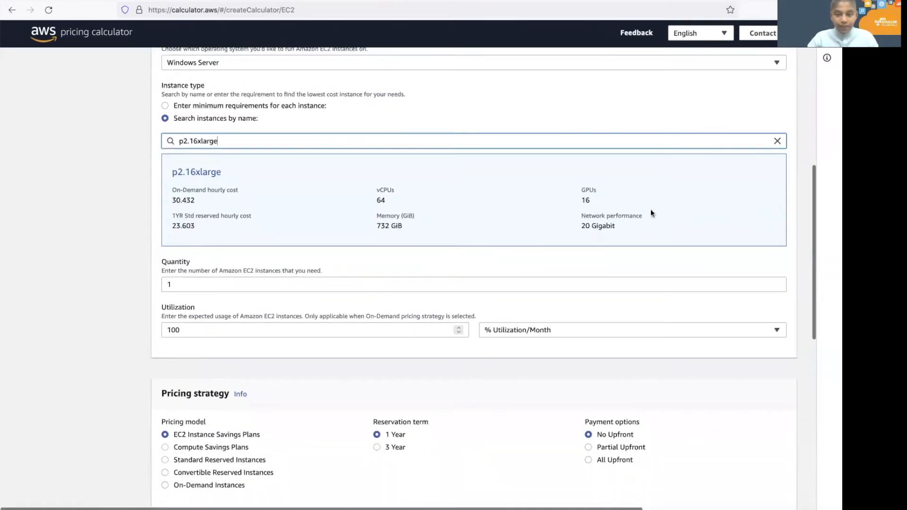
scroll(289, 128, down, 8)
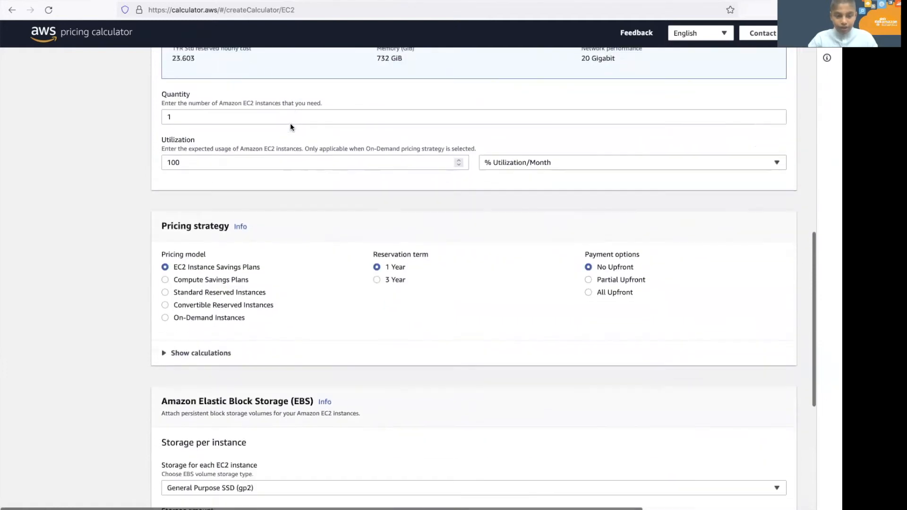
scroll(290, 127, up, 1)
scroll(332, 231, down, 1)
scroll(430, 304, down, 1)
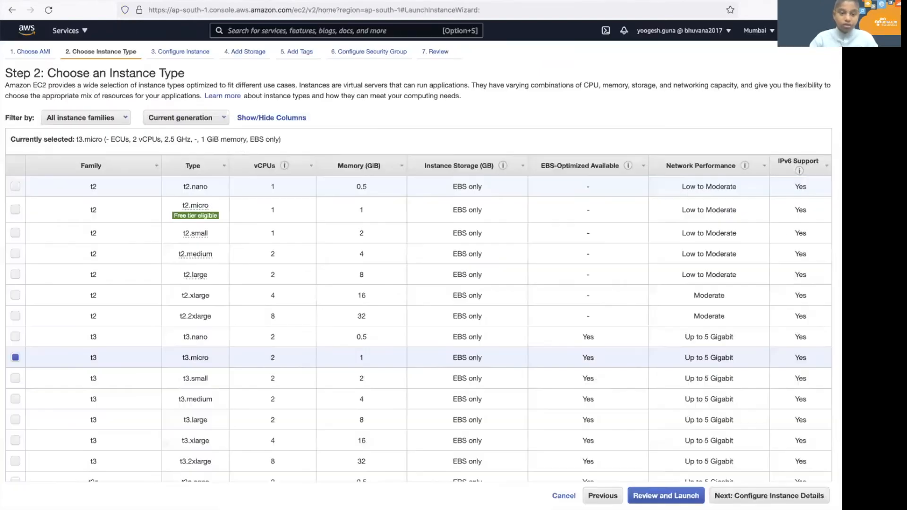
Filter instance types to the p2 family and select p2.16xlarge (64 vCPUs, 732 GiB).
click(116, 119)
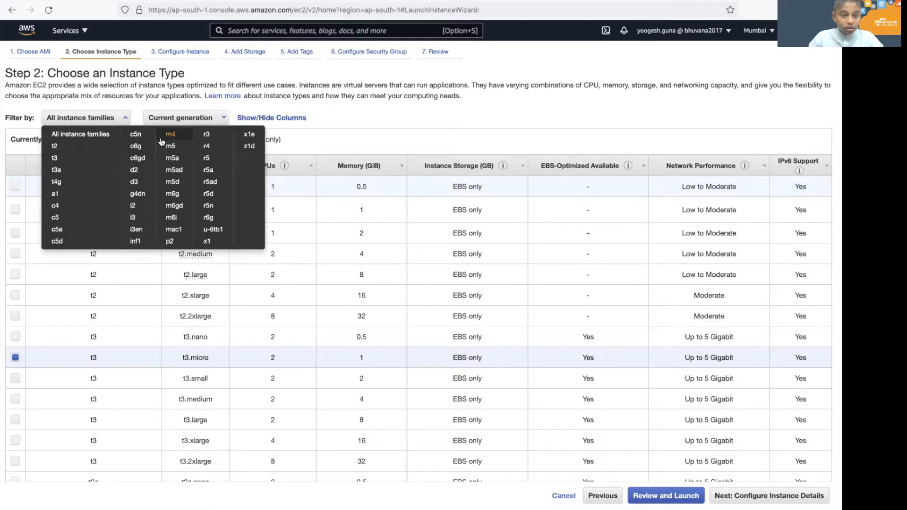
click(170, 241)
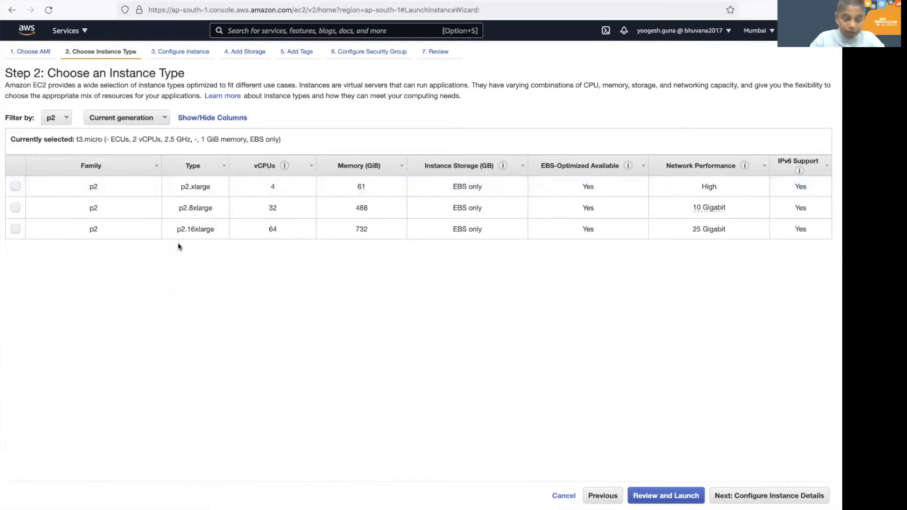
click(151, 229)
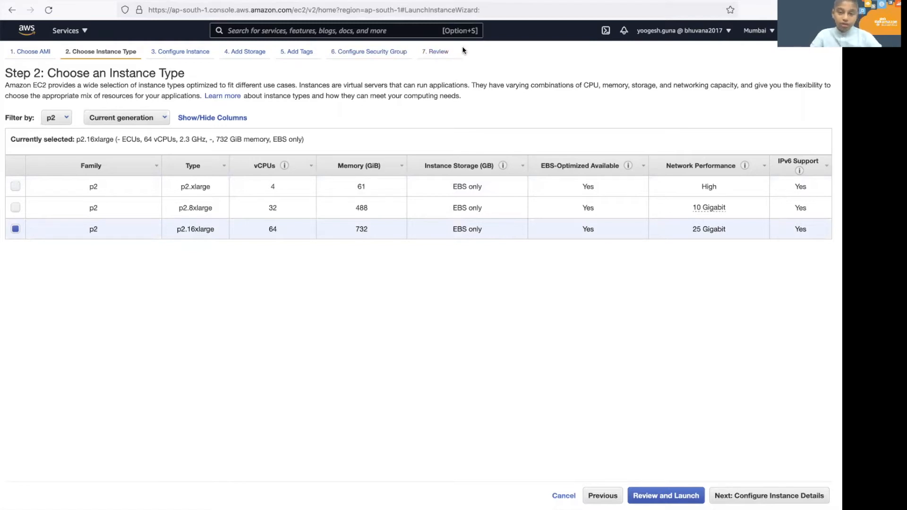
Set the RDP rule's source to My IP, re-review the launch, and proceed to key pair choice.
click(666, 496)
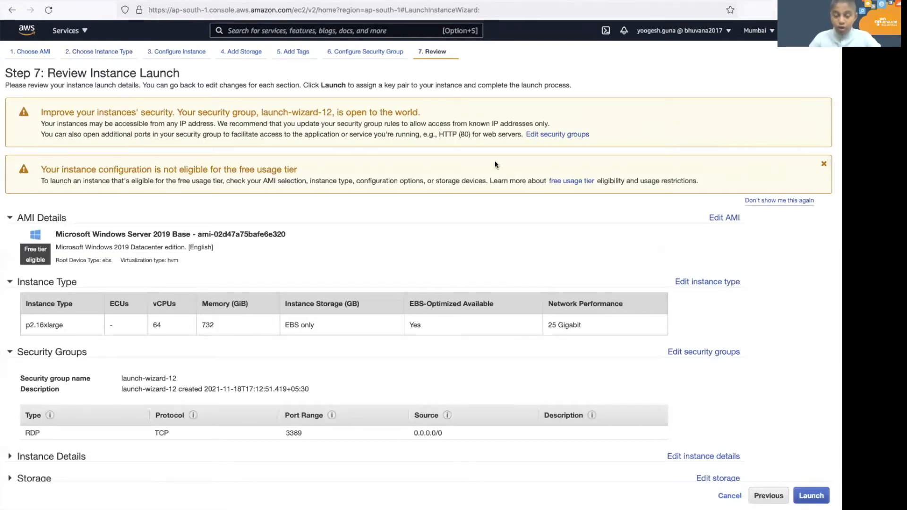
click(570, 136)
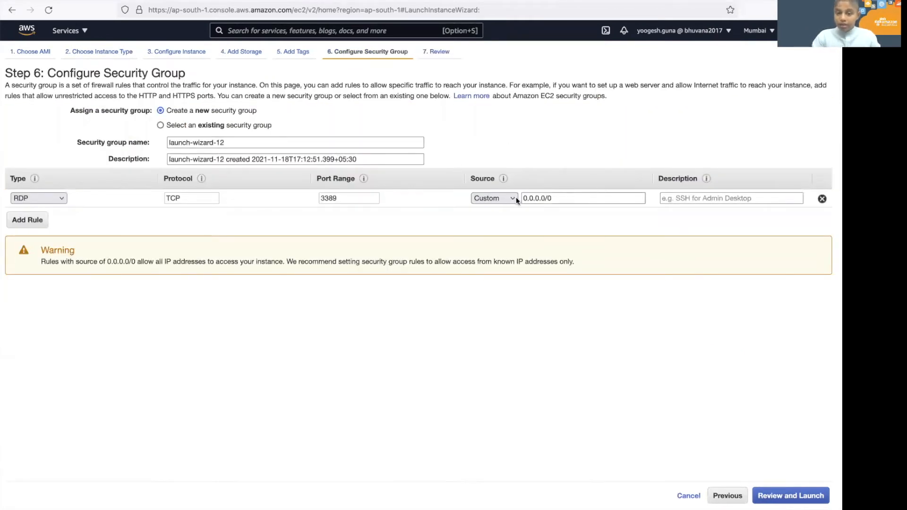
click(497, 199)
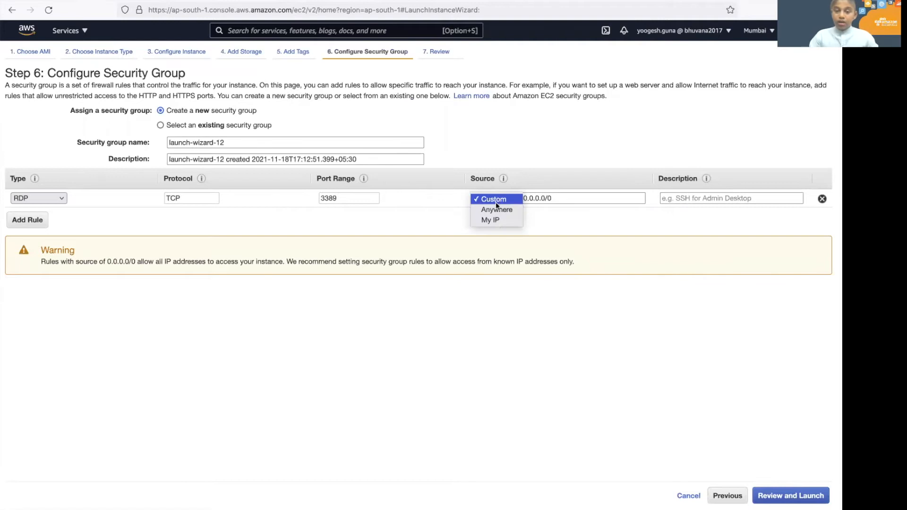
click(511, 223)
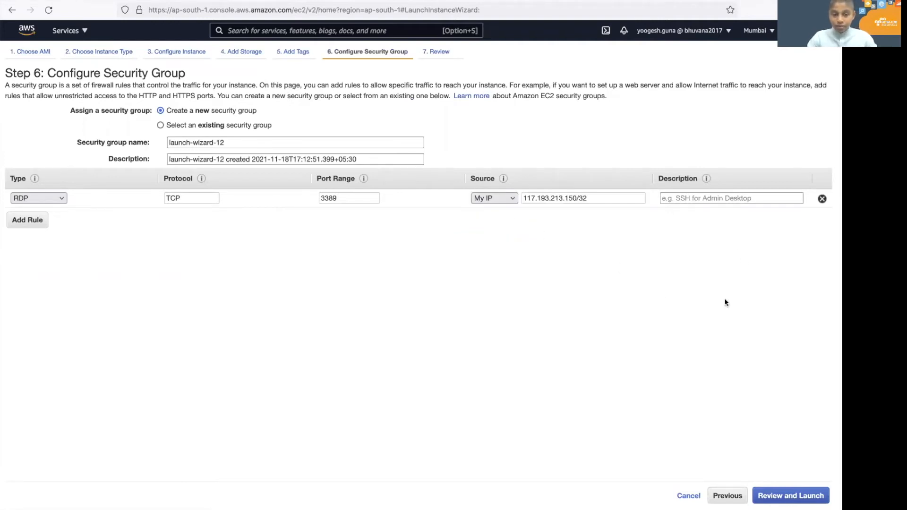
click(773, 495)
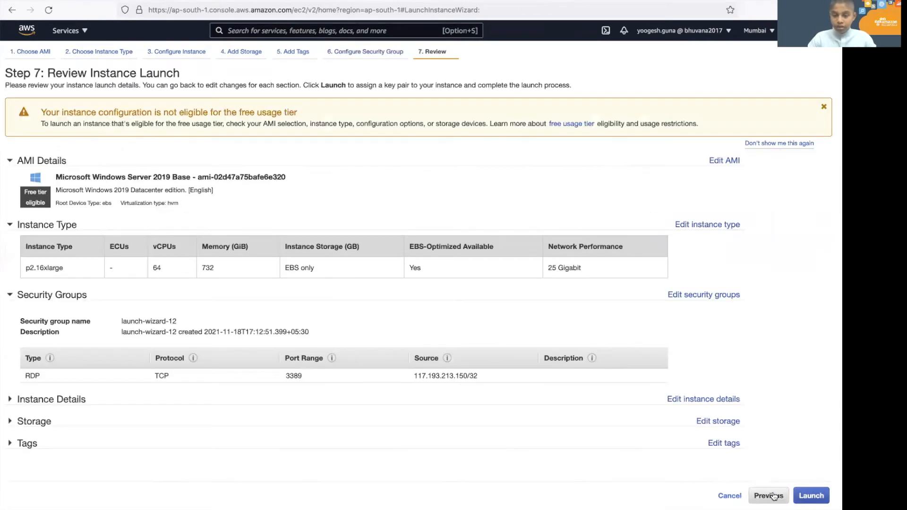
click(816, 493)
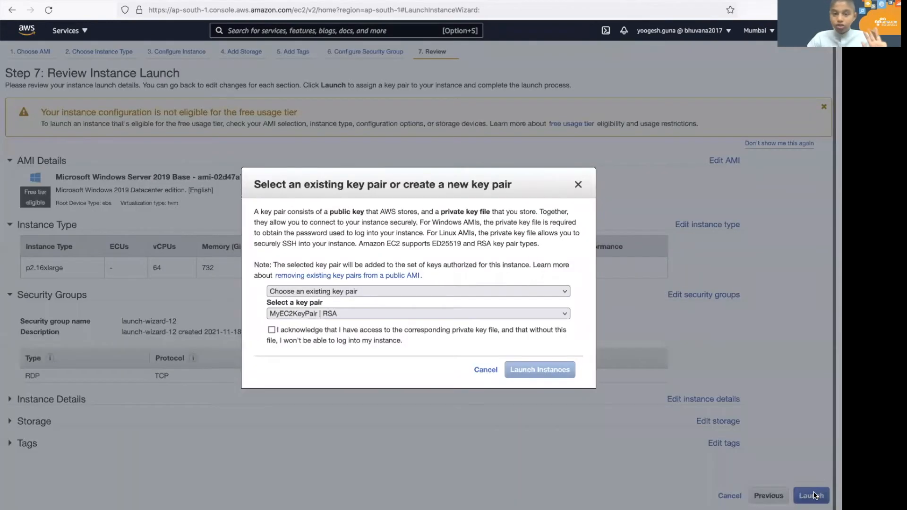
Create and download a new RSA key pair named SSVM@1149, then launch the instance.
click(356, 313)
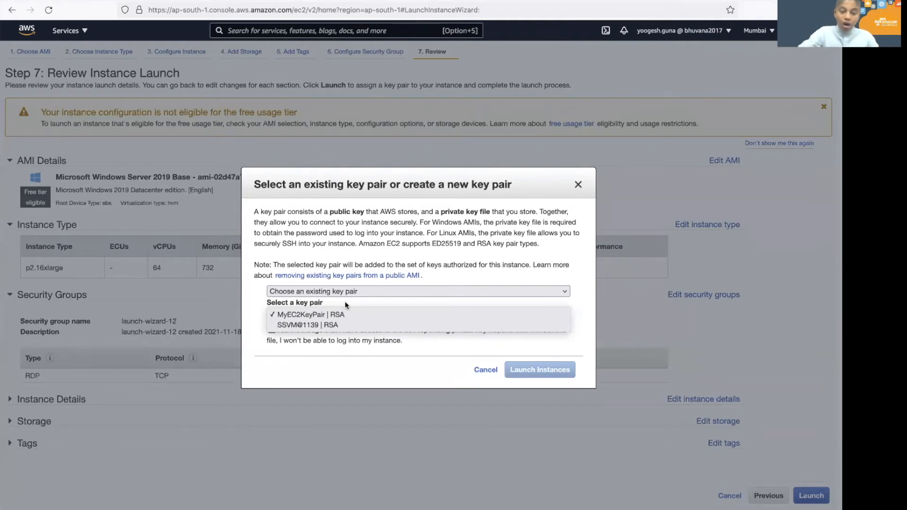
click(344, 294)
click(335, 292)
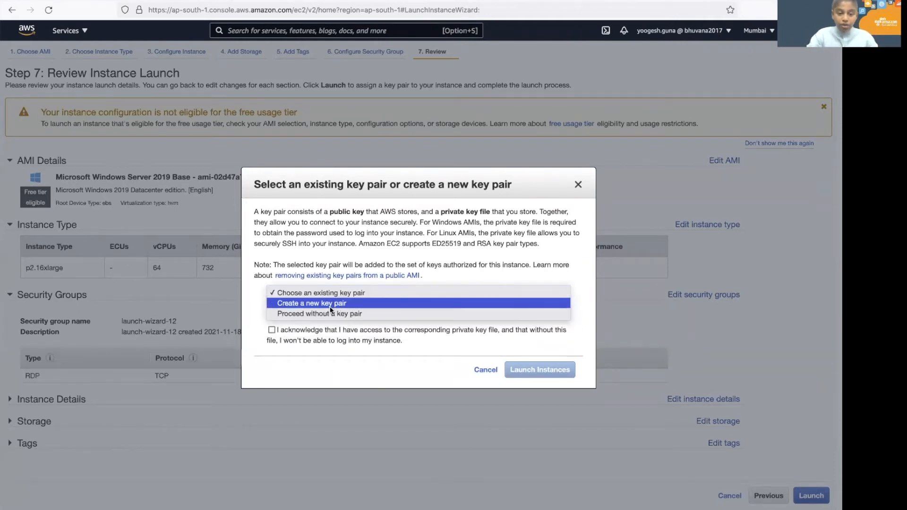
click(336, 303)
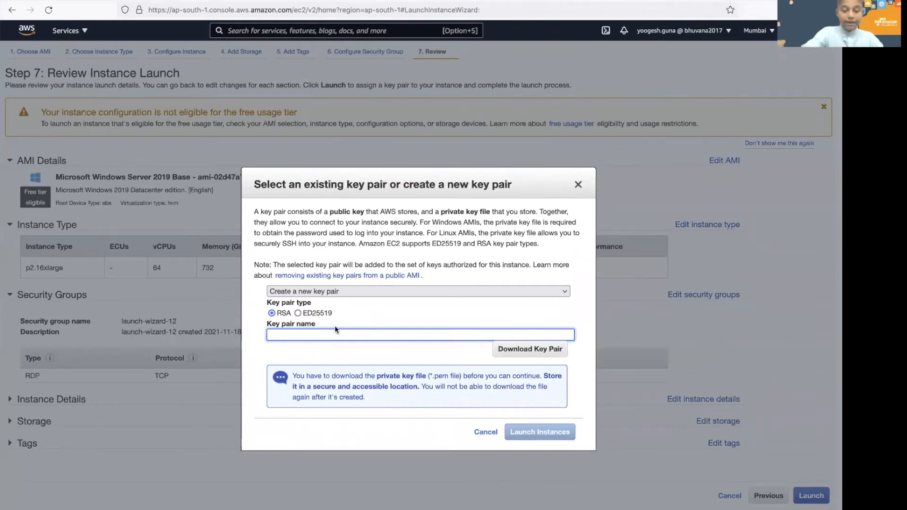
text(SSVM@11)
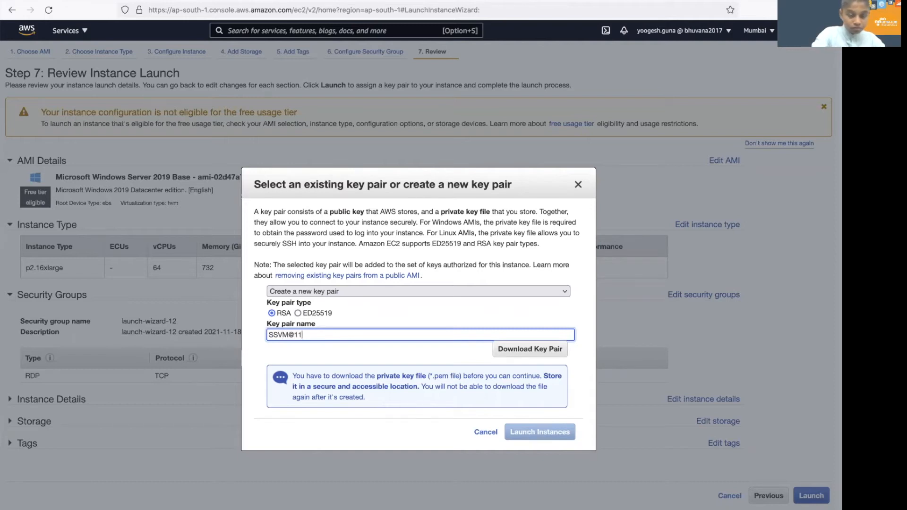
text(49)
click(534, 350)
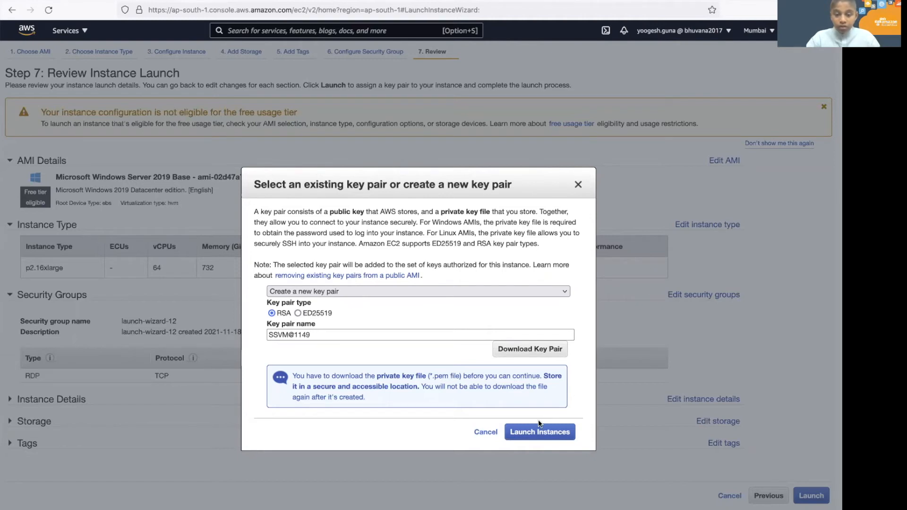
click(537, 436)
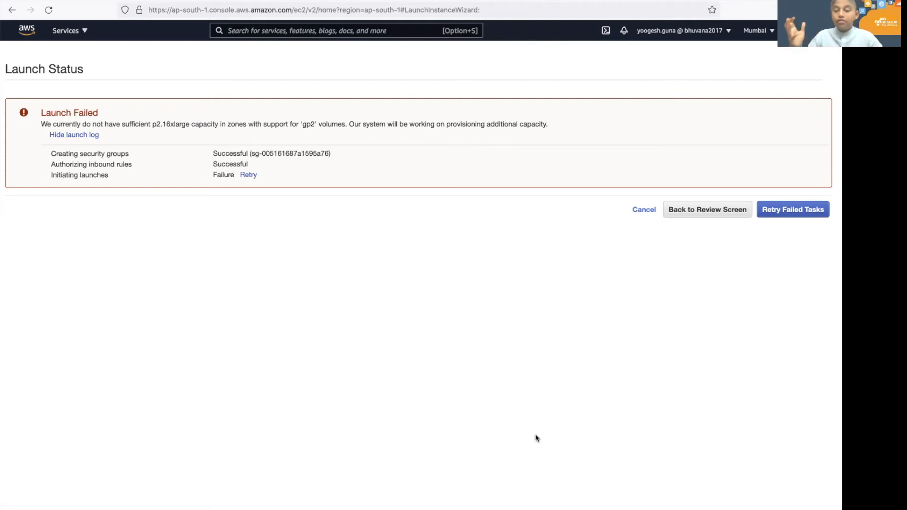
Cancel the failed p2.16xlarge launch and return to the Instances list.
click(644, 210)
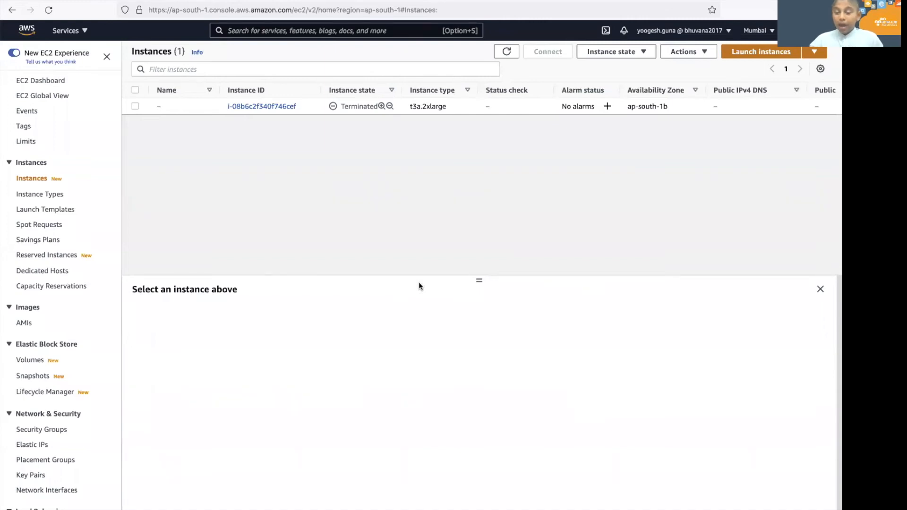
Start a new launch with Windows Server 2019 Base on a t3.2xlarge instance type.
click(745, 52)
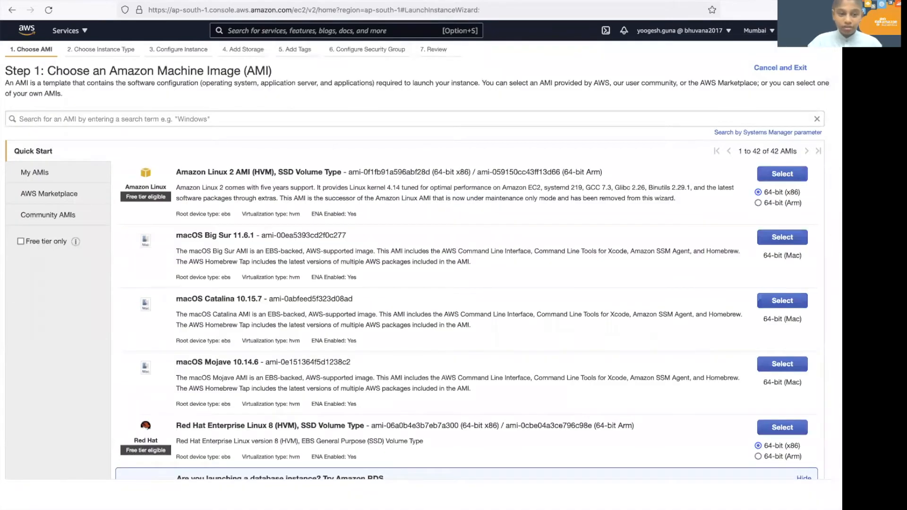
scroll(798, 226, down, 7)
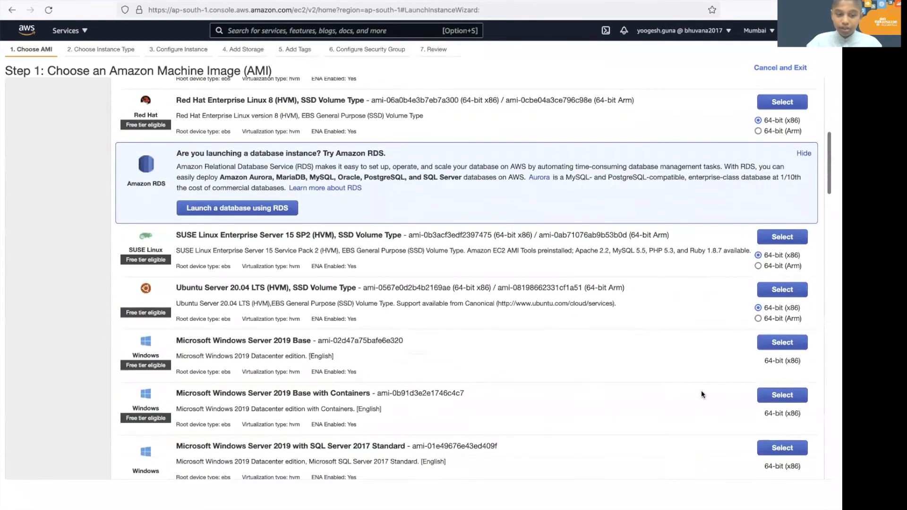
click(796, 343)
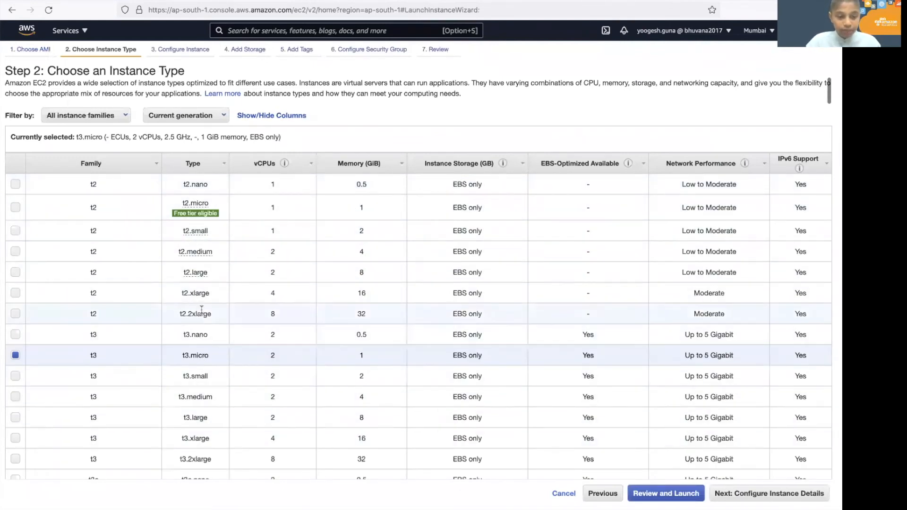
click(228, 316)
scroll(486, 348, down, 3)
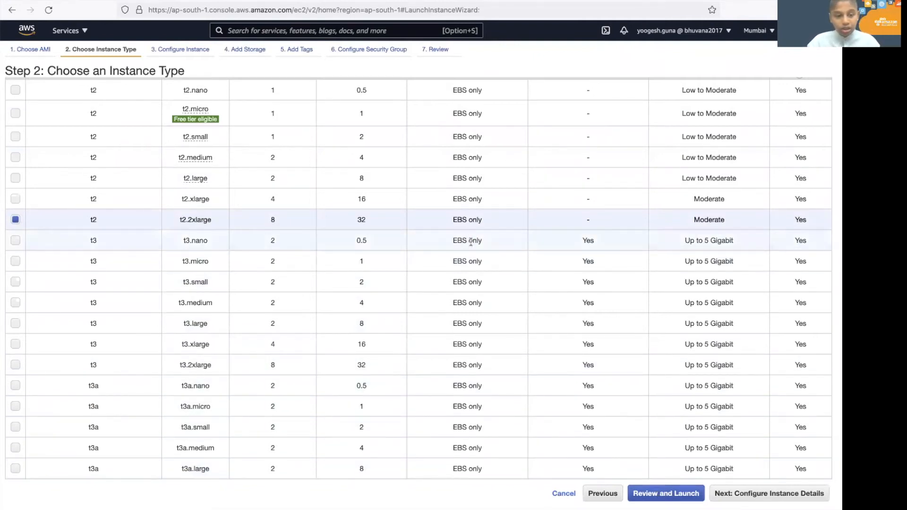
click(416, 355)
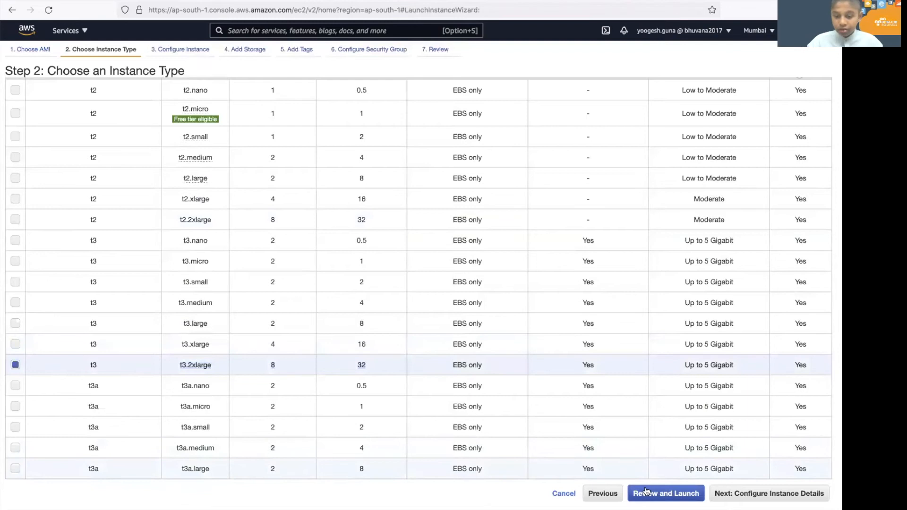
Restrict the RDP rule's source to My IP and proceed from review to key pair selection.
click(646, 491)
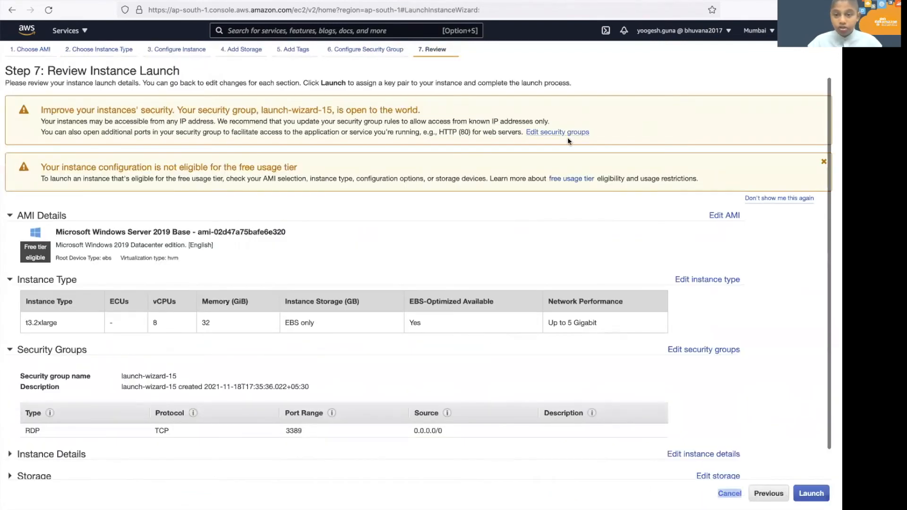
click(566, 134)
click(509, 196)
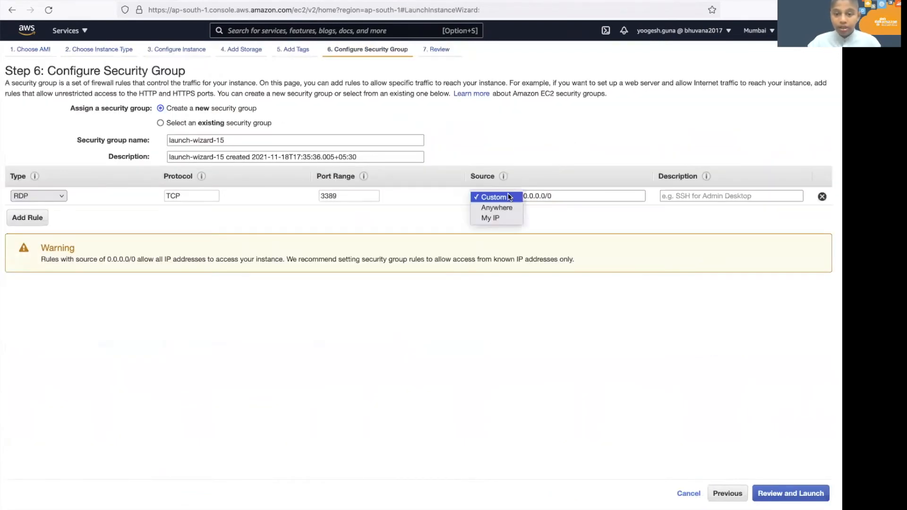
click(500, 218)
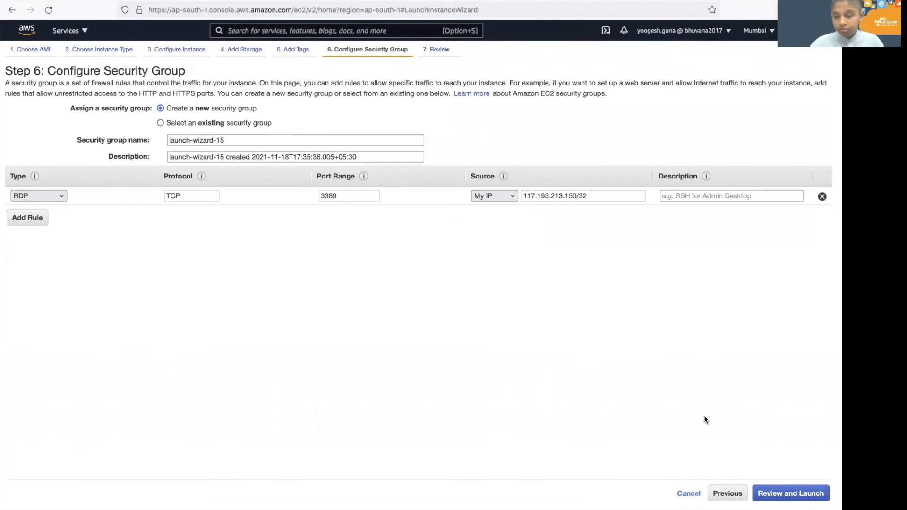
click(777, 494)
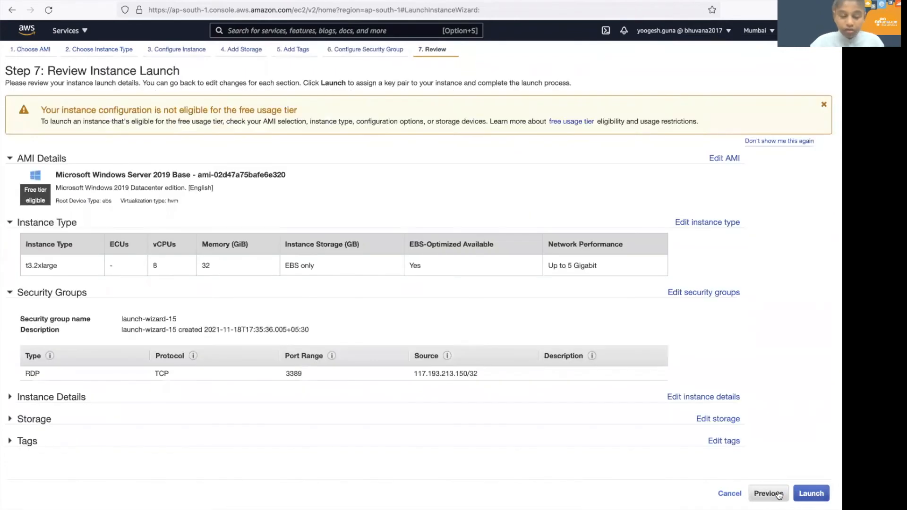
click(807, 496)
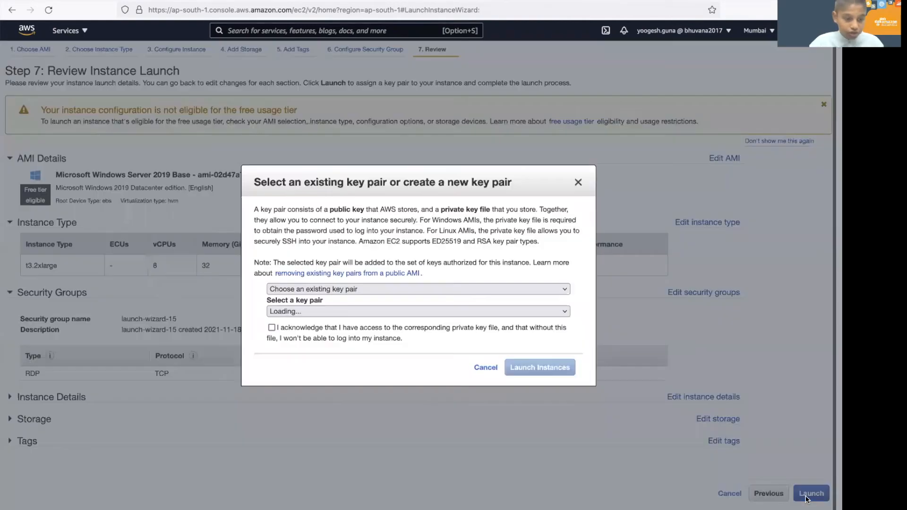
Choose the existing SSVM@1159 key pair, acknowledge the private key, and launch the instance.
click(419, 311)
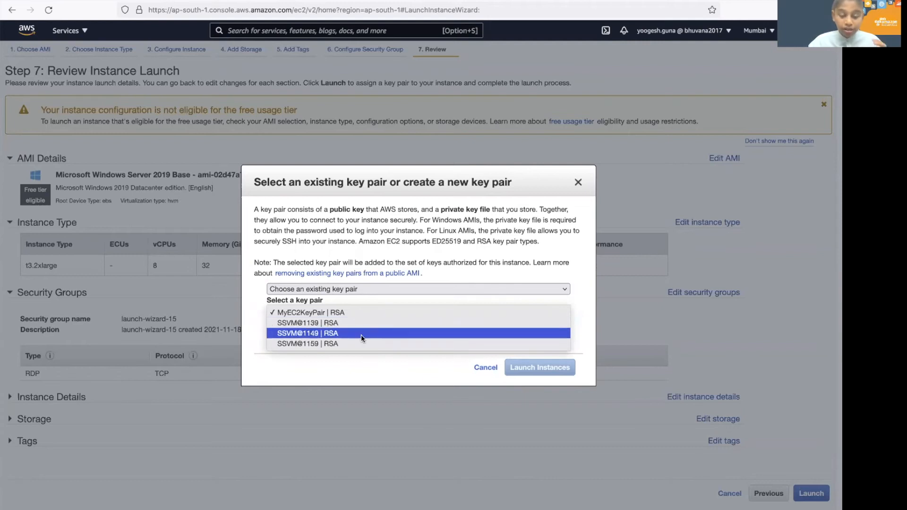
click(350, 344)
click(396, 328)
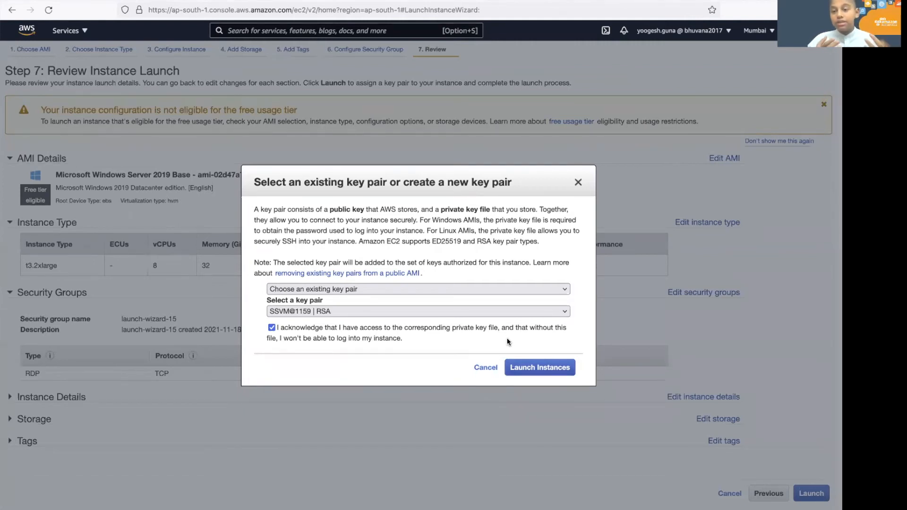
click(523, 371)
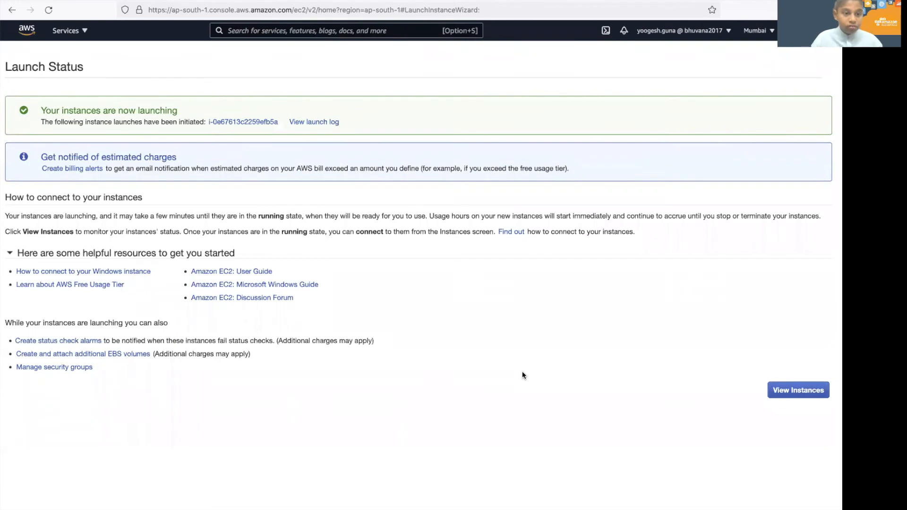
Select the running t3.2xlarge instance and show its RDP client connection details.
click(812, 395)
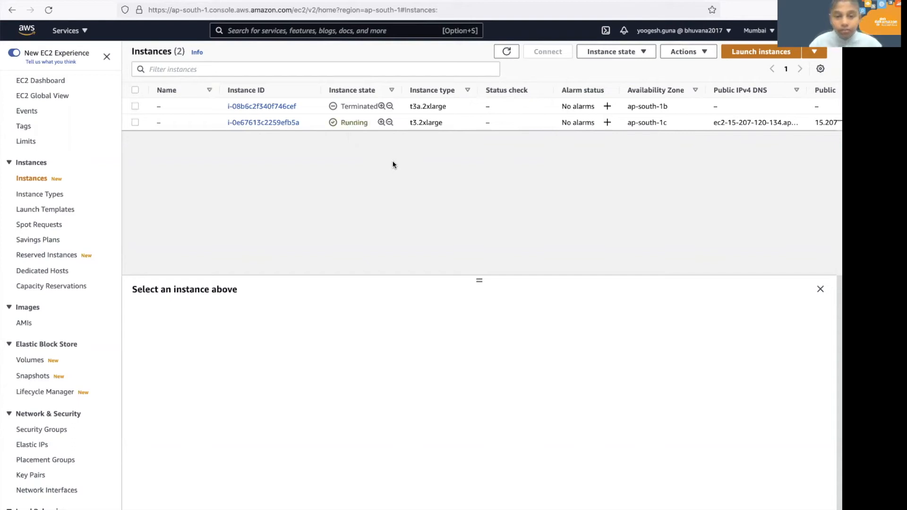
click(135, 123)
click(533, 57)
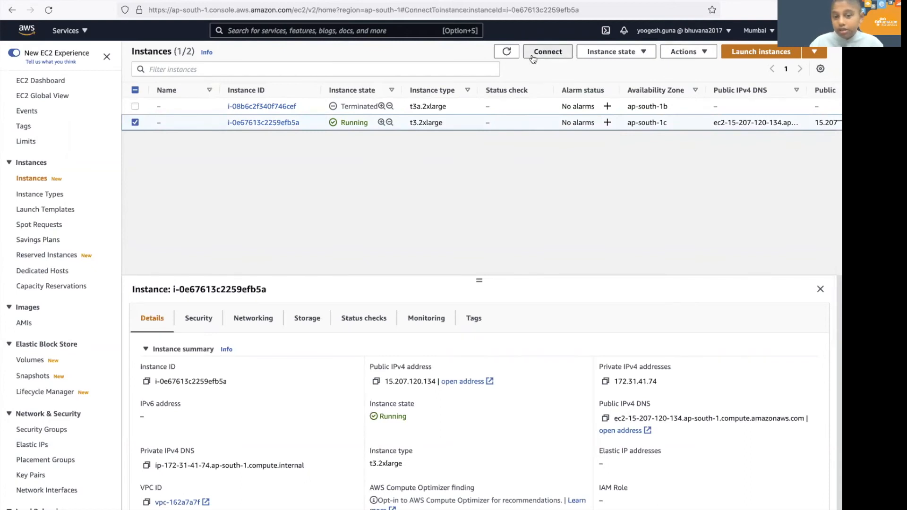
click(157, 141)
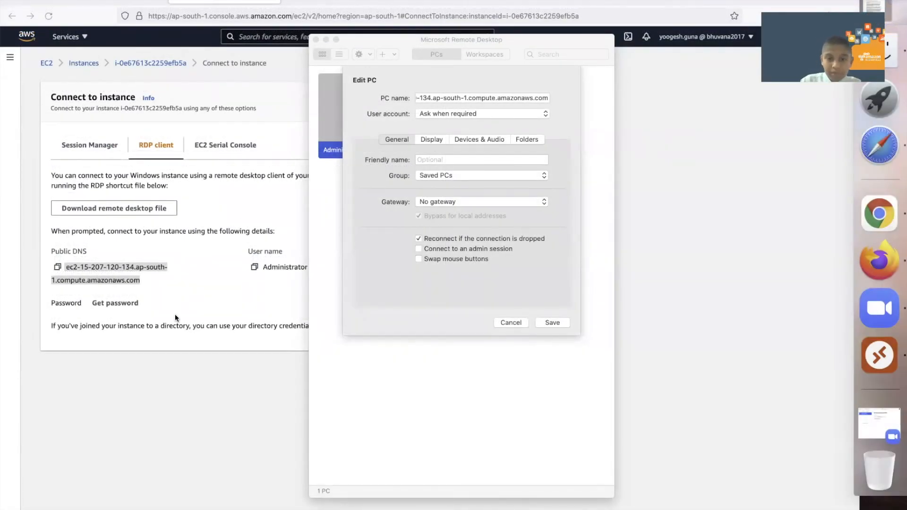
Add a new user account to the instance's PC entry with username Administrator.
click(458, 114)
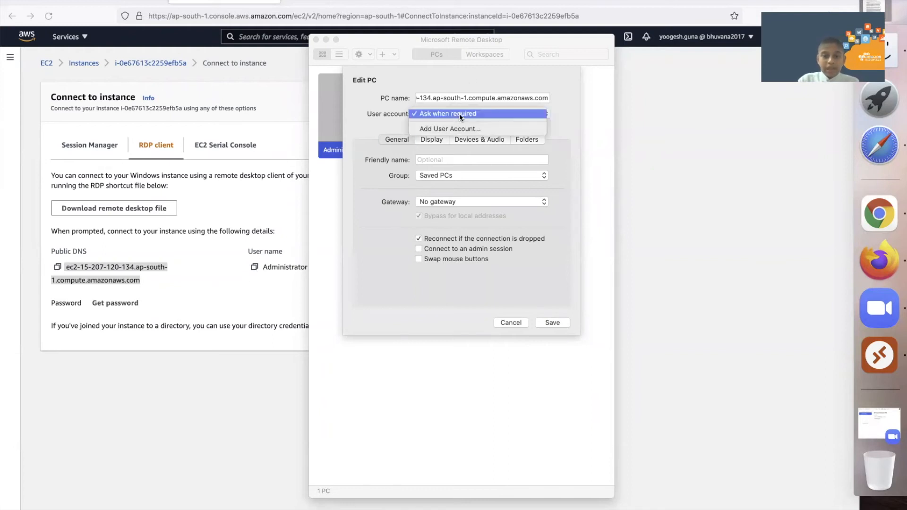
click(462, 128)
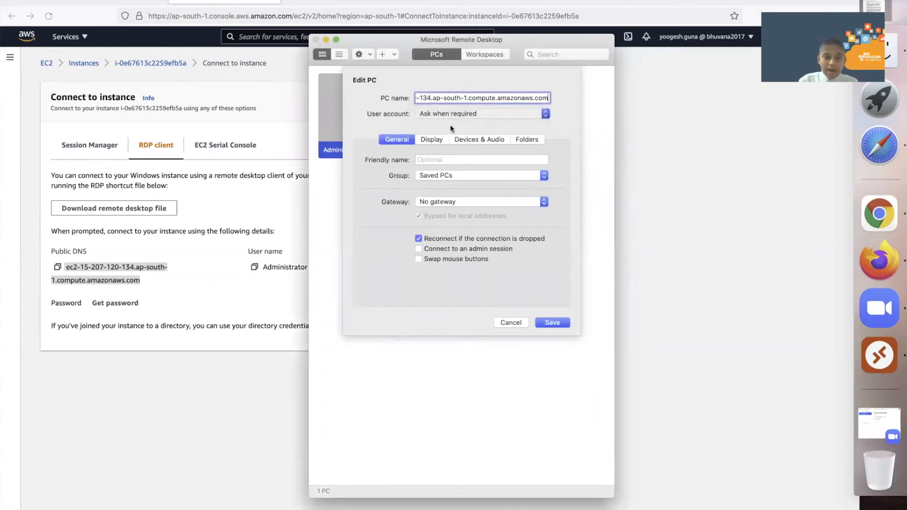
drag(439, 44, 483, 44)
text(Administration)
key(BackSpace)
key(BackSpace)
key(BackSpace)
key(BackSpace)
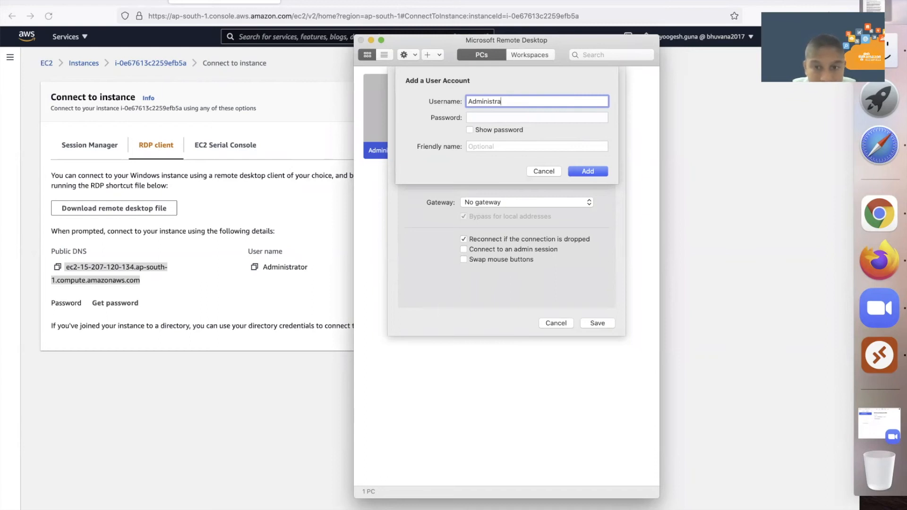
text(tor)
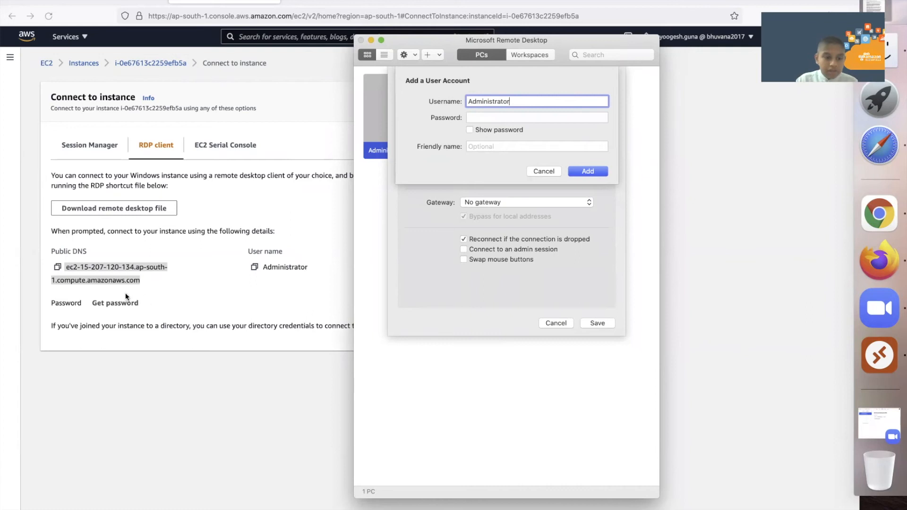
click(127, 305)
Decrypt the instance's Windows administrator password using the SSVM1159.pem key file.
click(126, 304)
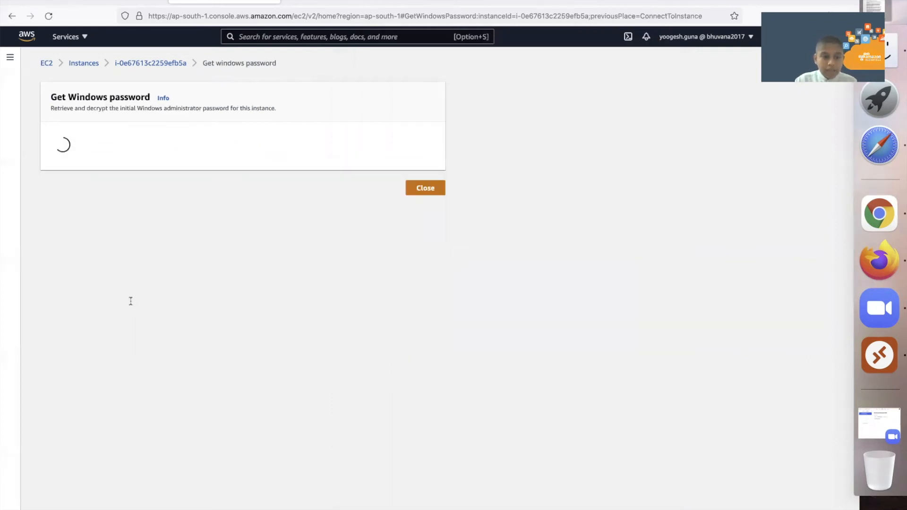
click(97, 233)
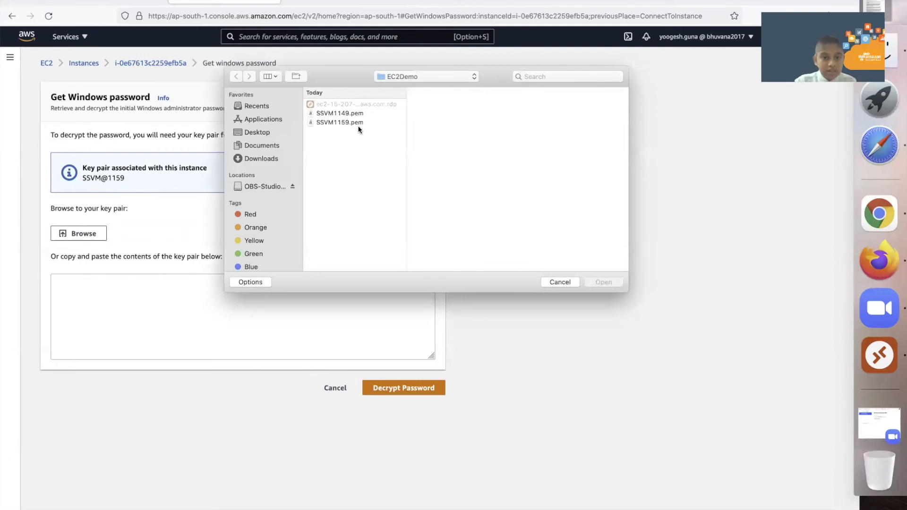
click(348, 122)
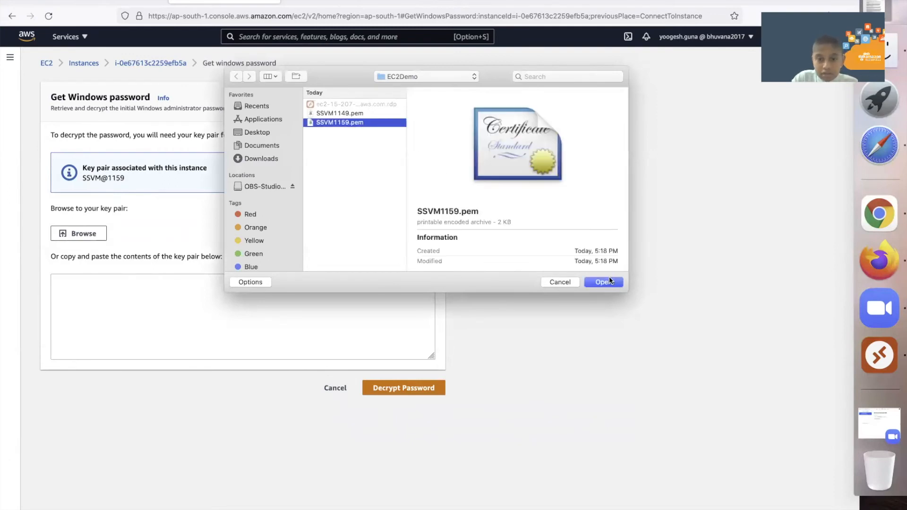
click(603, 282)
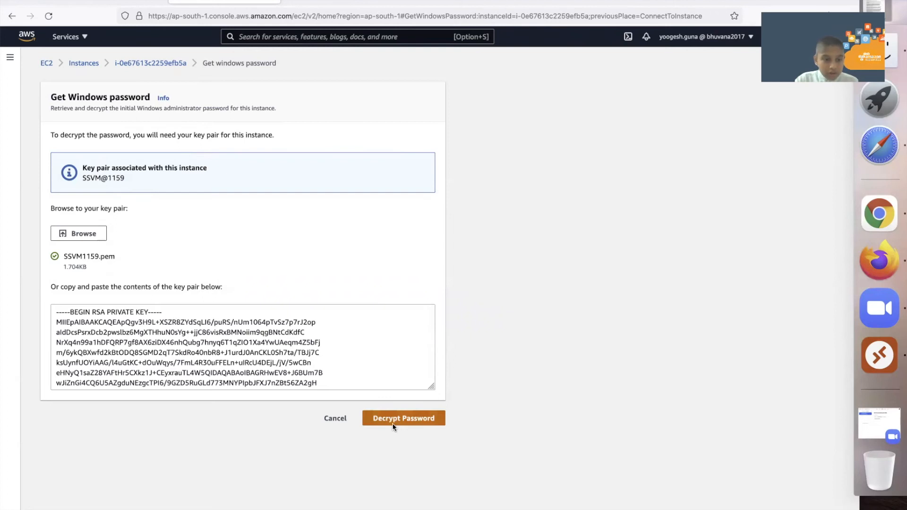
click(393, 420)
Select the whole decrypted password to copy it.
drag(190, 349, 60, 348)
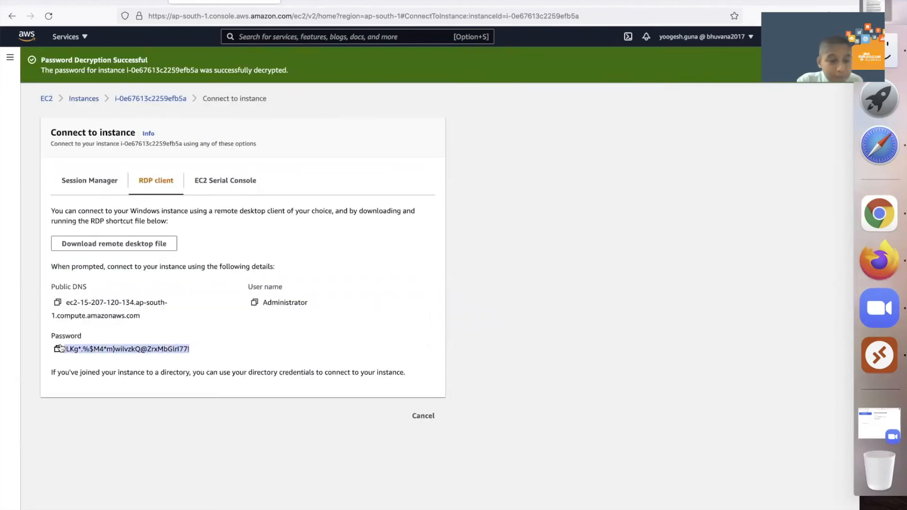
click(78, 362)
drag(67, 348, 190, 352)
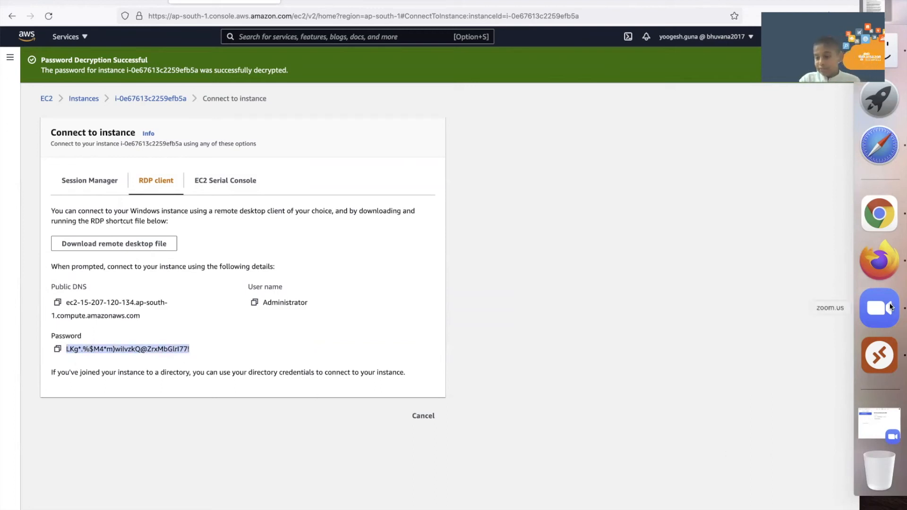
Paste the password into the Administrator account, name it Breeze Dragon Demo, and add it.
click(878, 353)
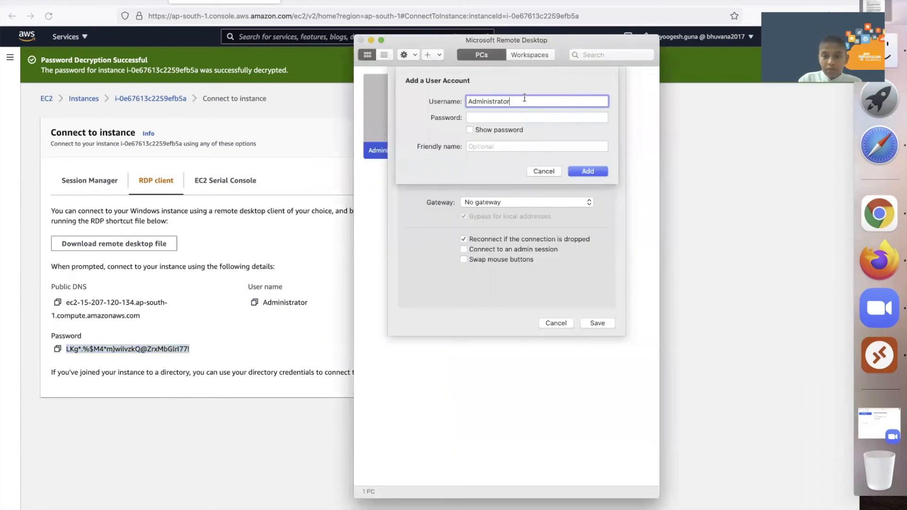
click(527, 118)
key(super+v)
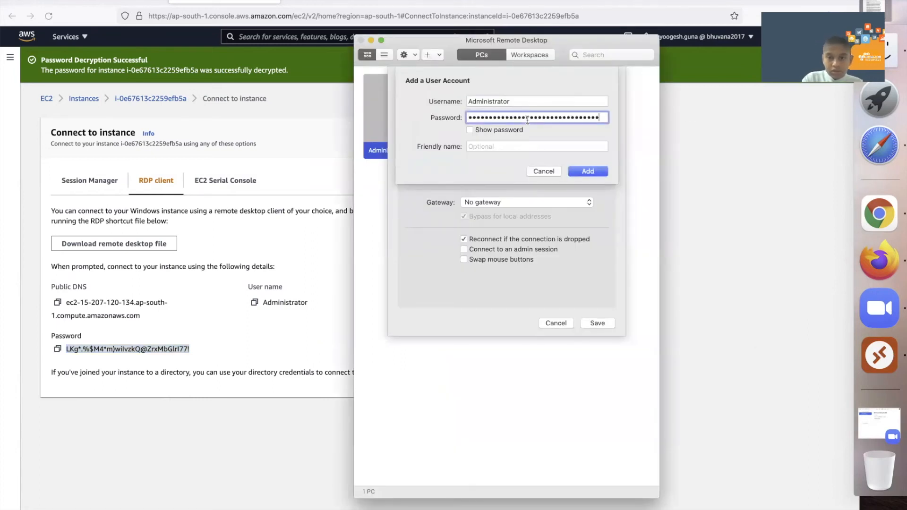
click(494, 128)
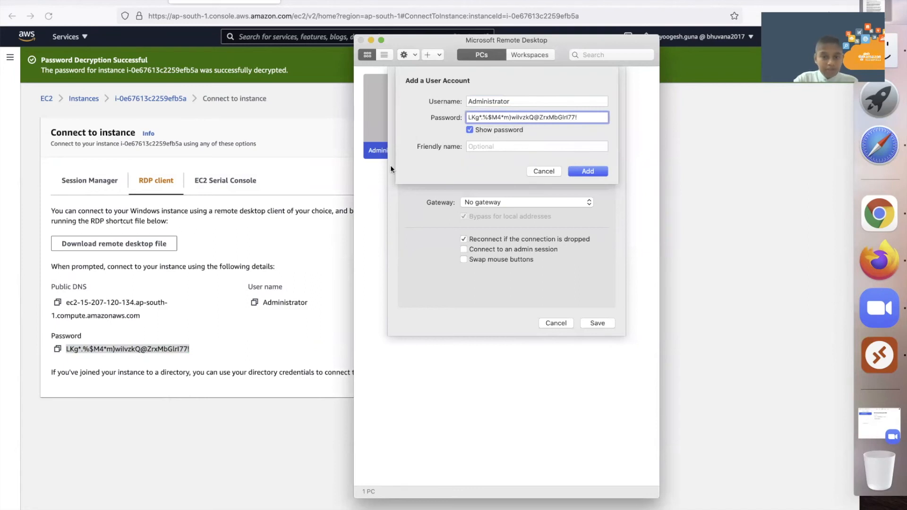
click(498, 148)
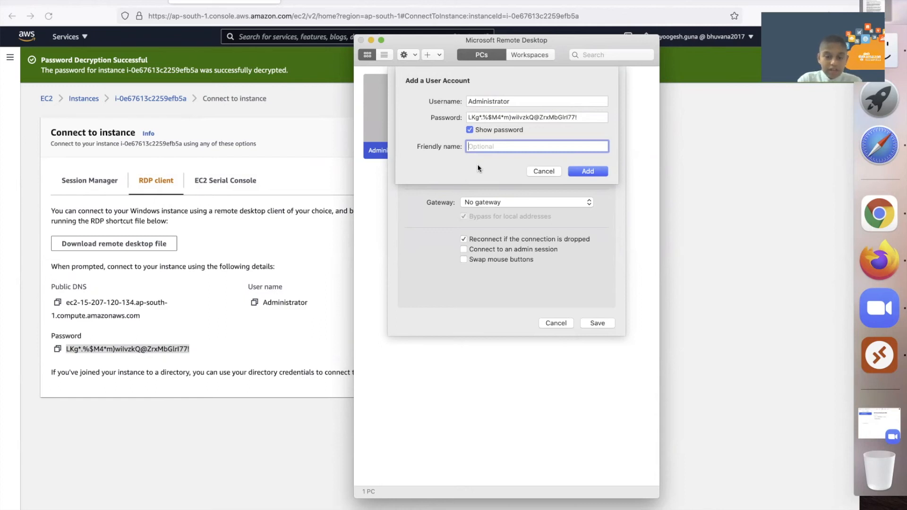
text(B)
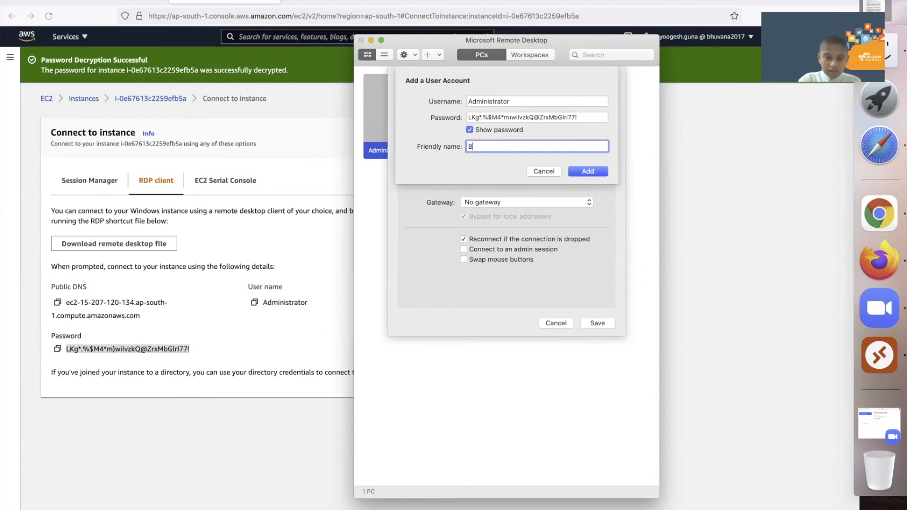
text(reez)
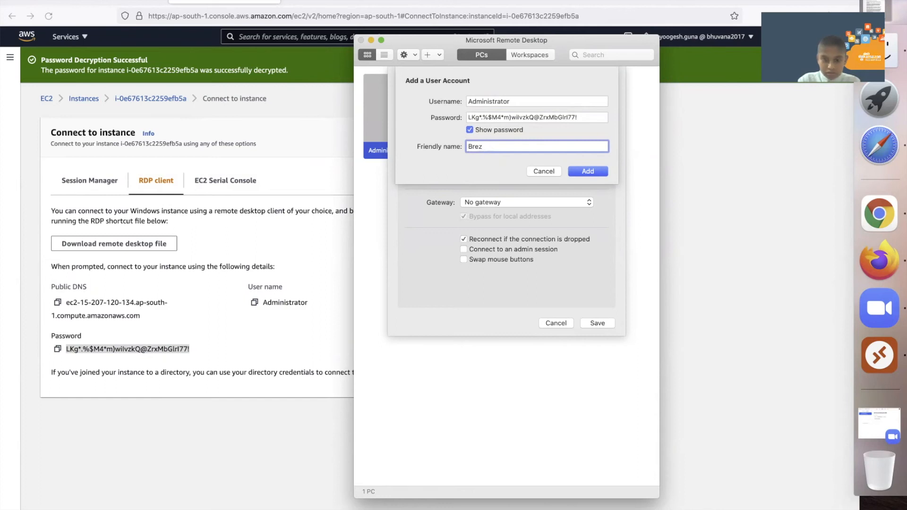
text(e)
key(BackSpace)
key(BackSpace)
text(eze D)
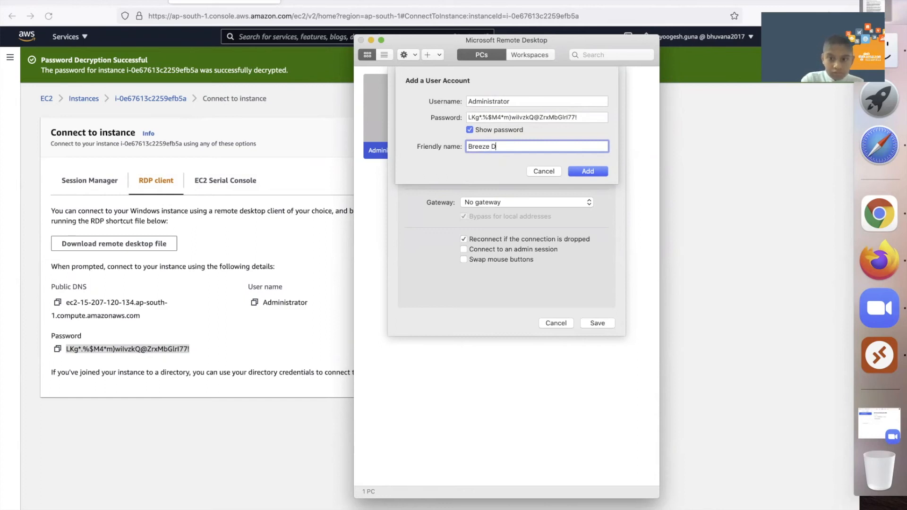
text(ragon Demo)
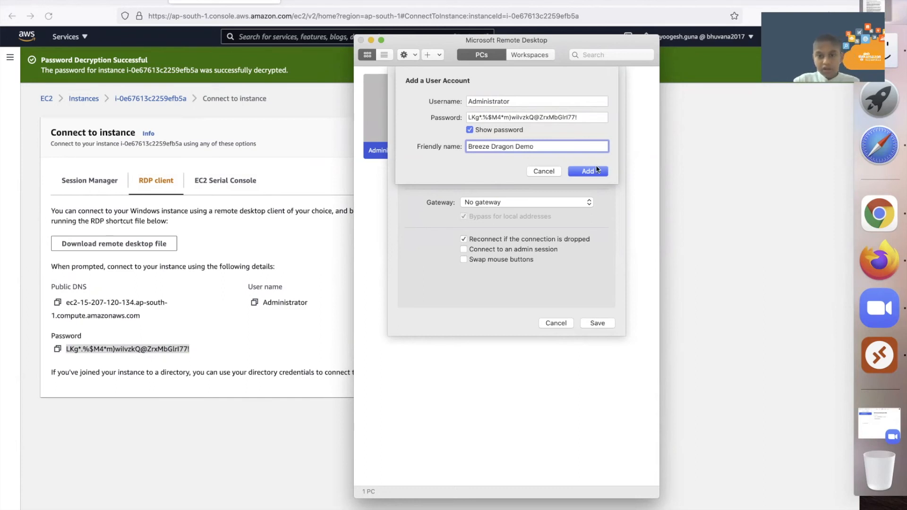
click(589, 171)
Keep the PC in the Saved PCs group and save the entry.
click(507, 162)
click(508, 176)
click(597, 322)
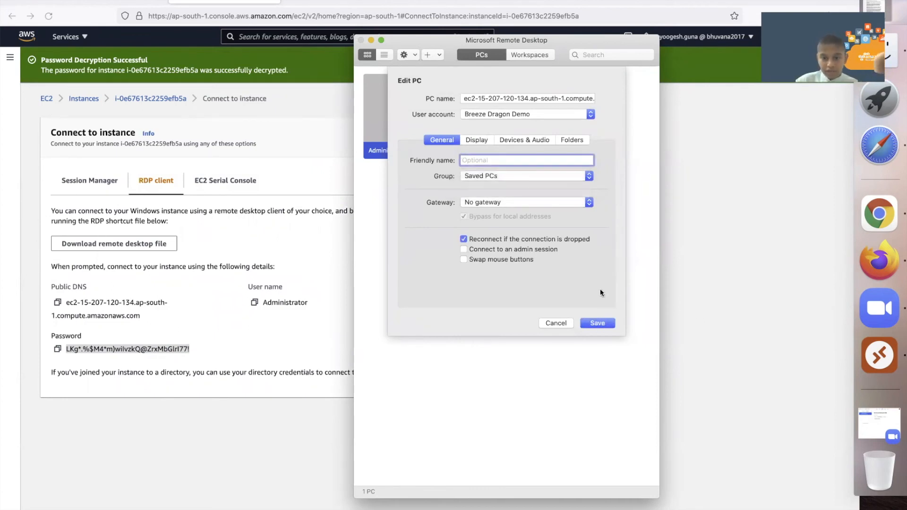
click(597, 323)
Connect to the saved instance PC, accepting the unverified certificate warning.
click(428, 118)
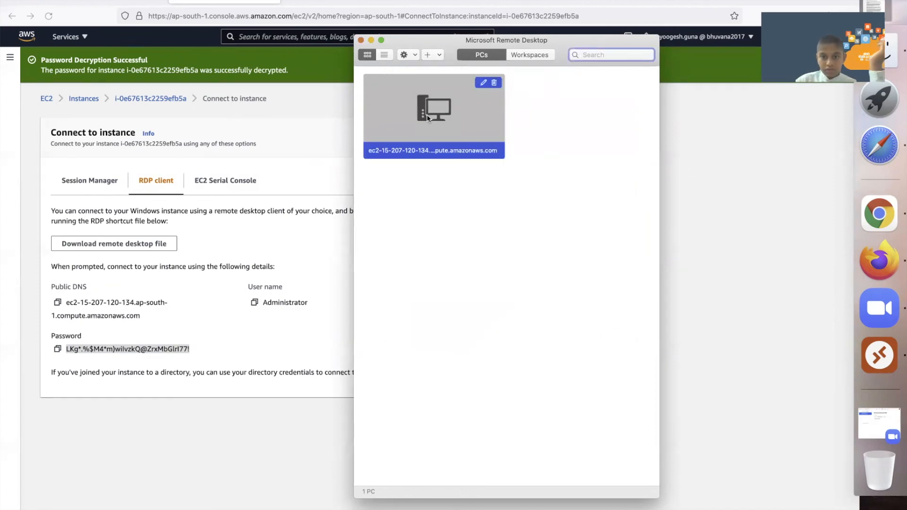
double_click(428, 119)
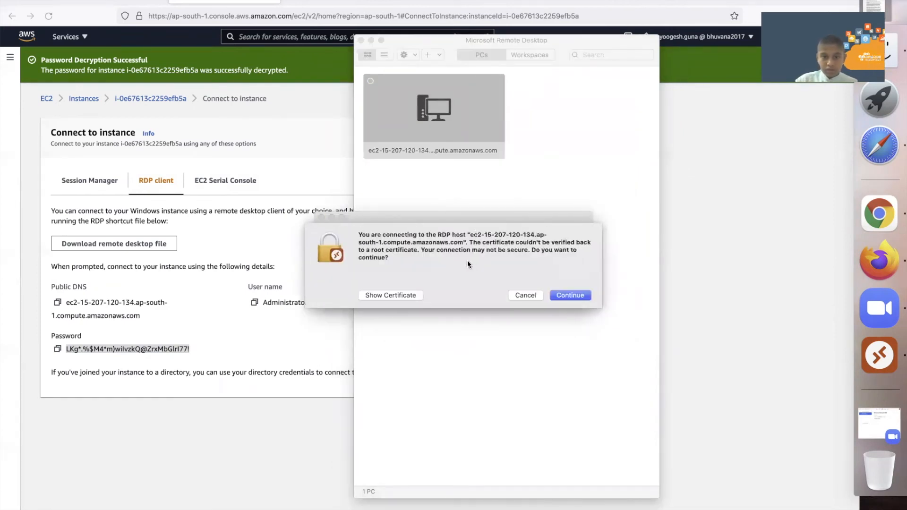
click(568, 293)
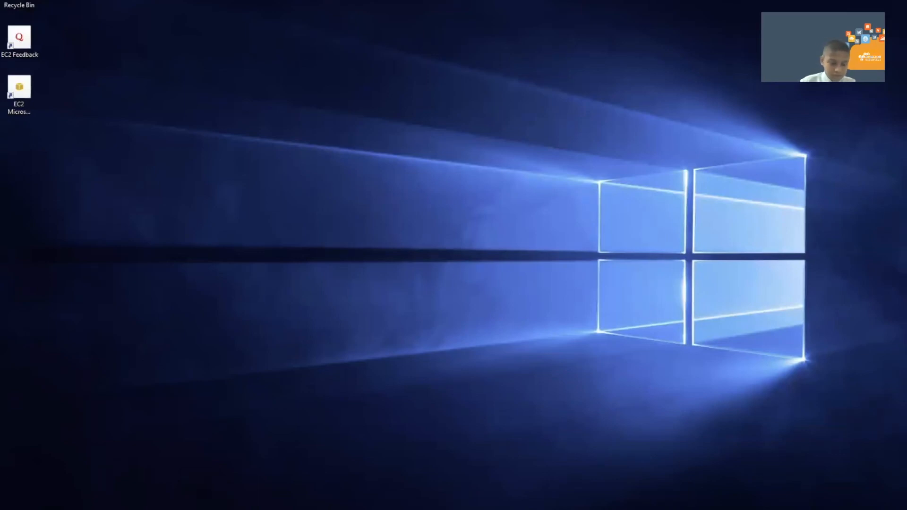
key(super)
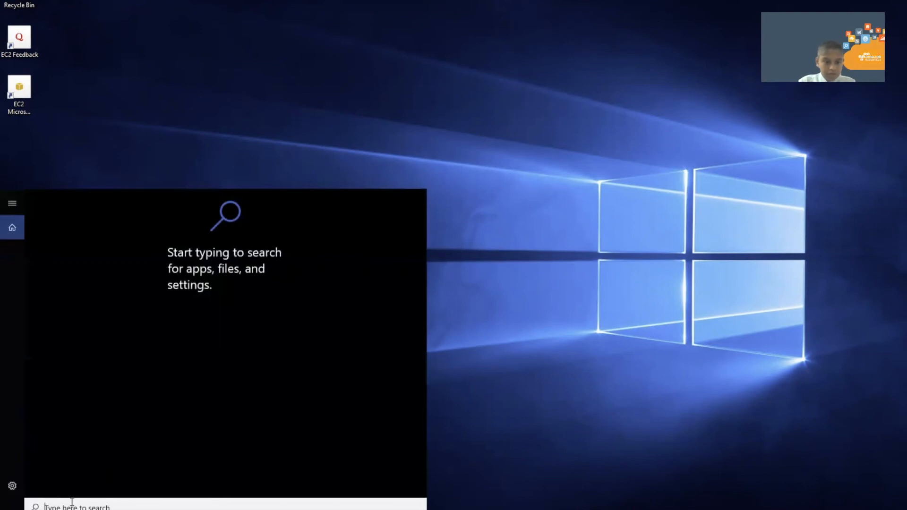
text(sett)
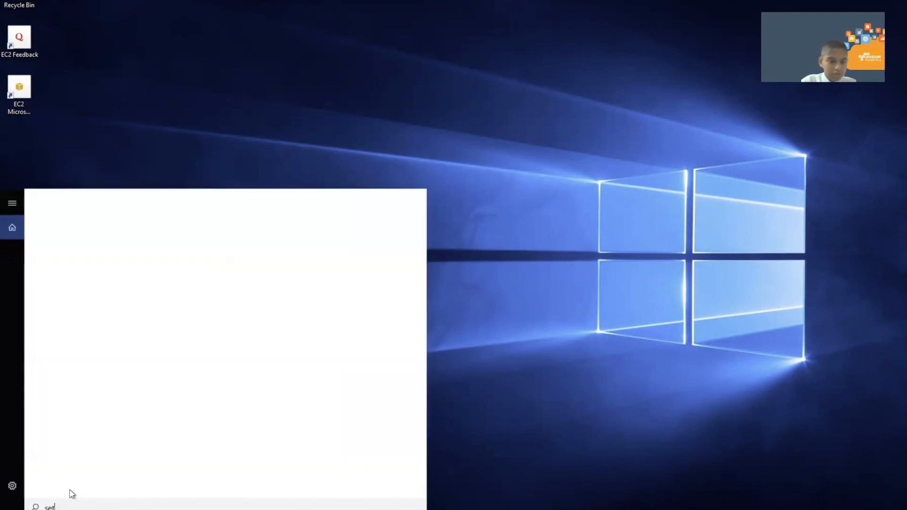
text(ing)
key(Return)
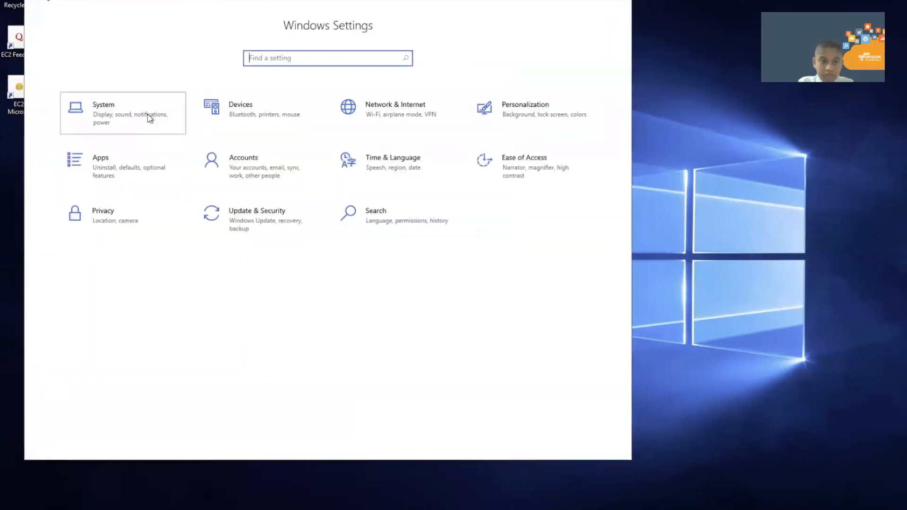
click(148, 118)
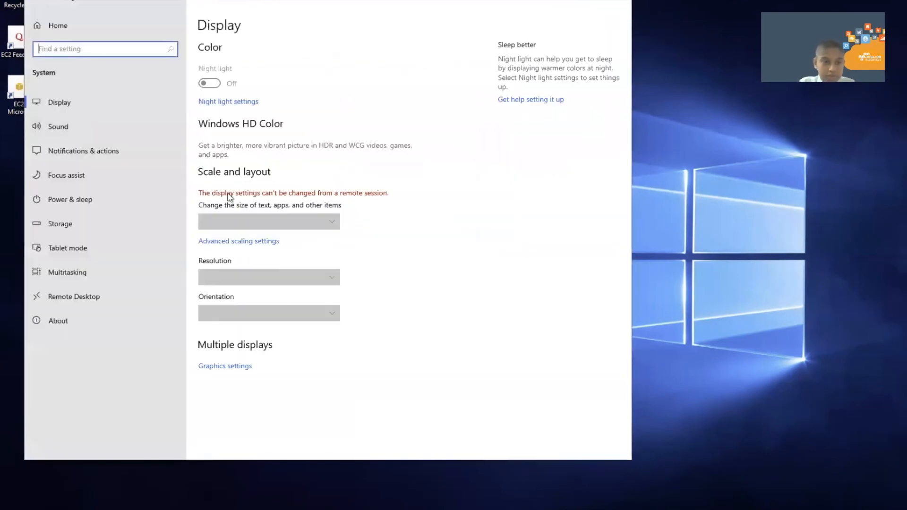
click(89, 176)
click(99, 293)
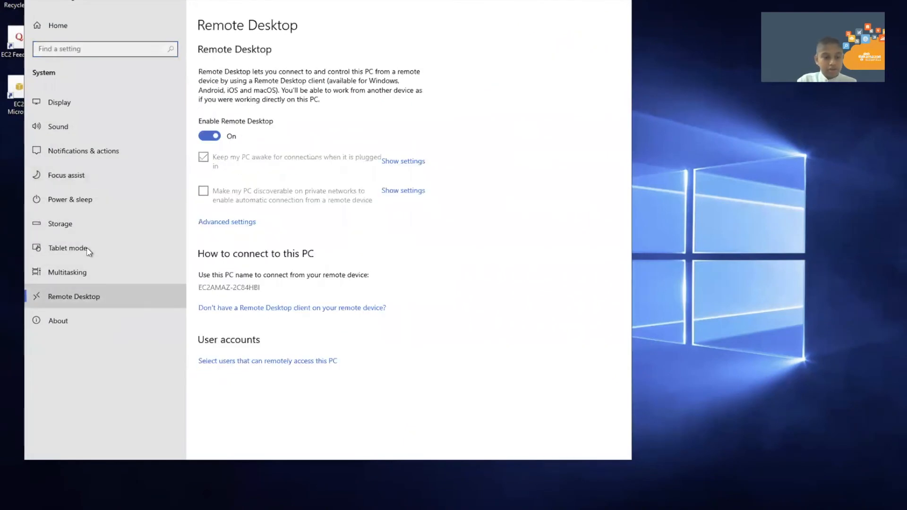
click(73, 322)
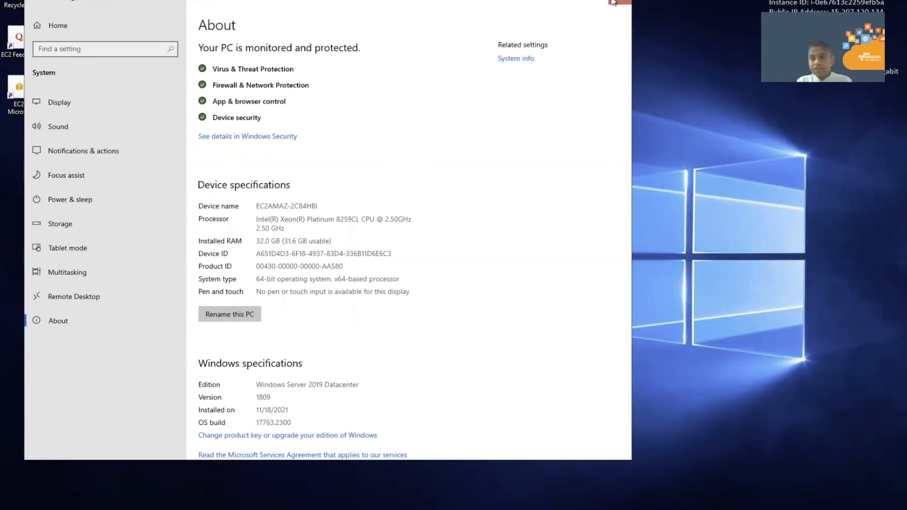
click(613, 2)
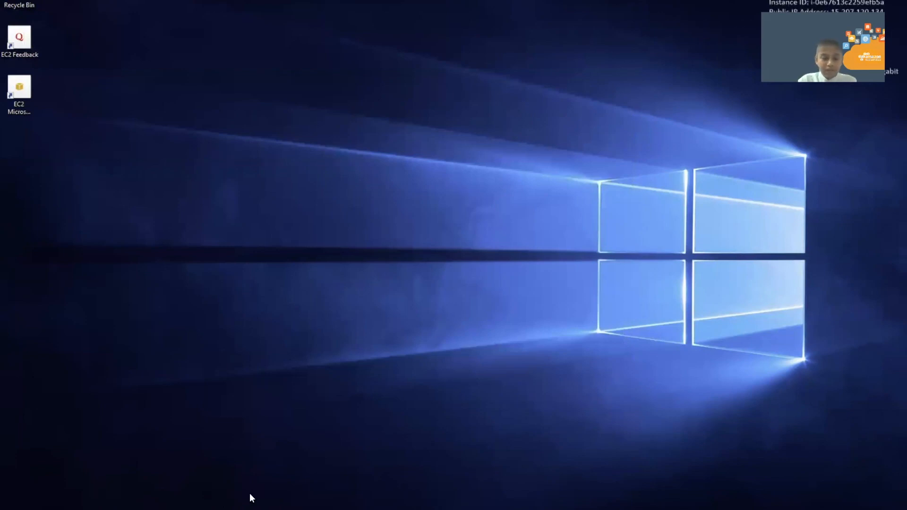
Search for 'device manager' and open Device Manager.
key(super+s)
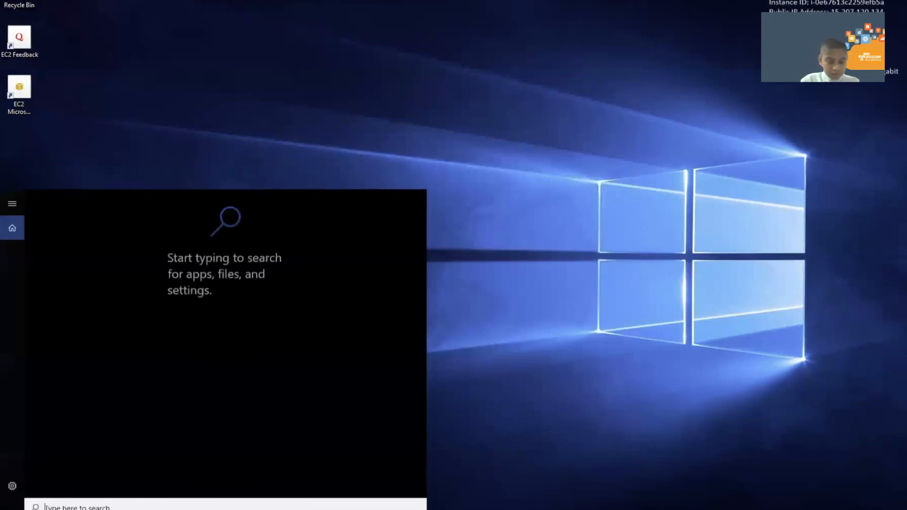
text(de)
key(BackSpace)
text(vu)
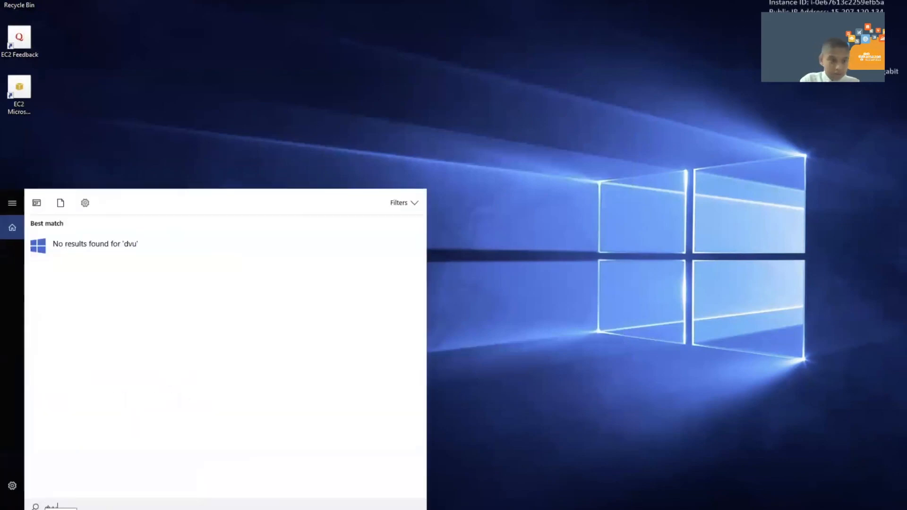
key(BackSpace)
key(BackSpace)
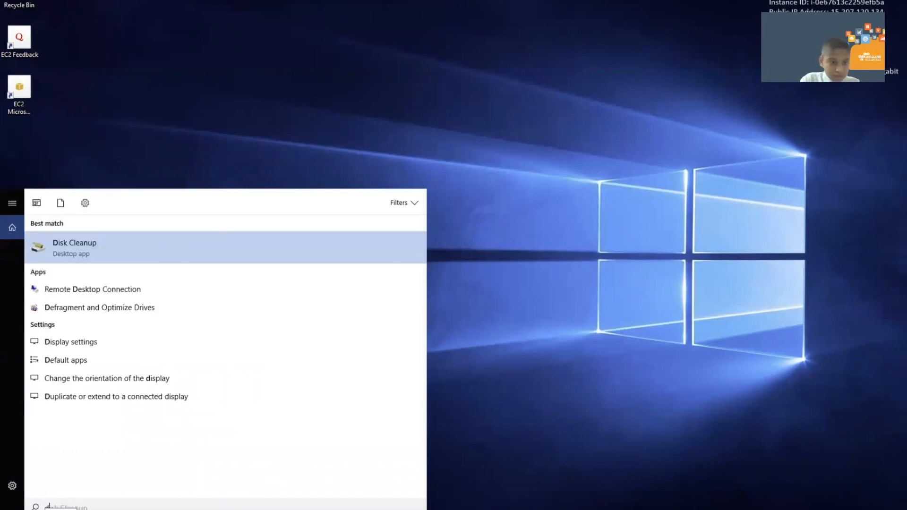
text(ev)
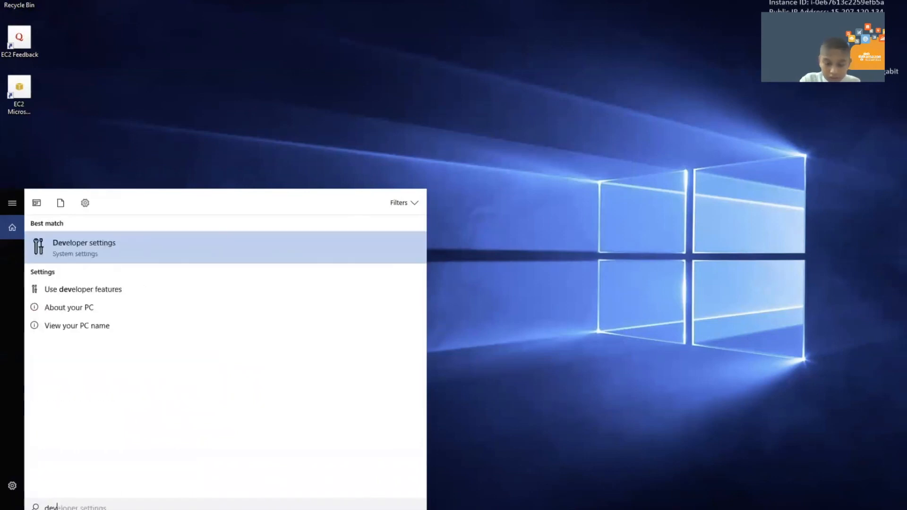
text(ice m)
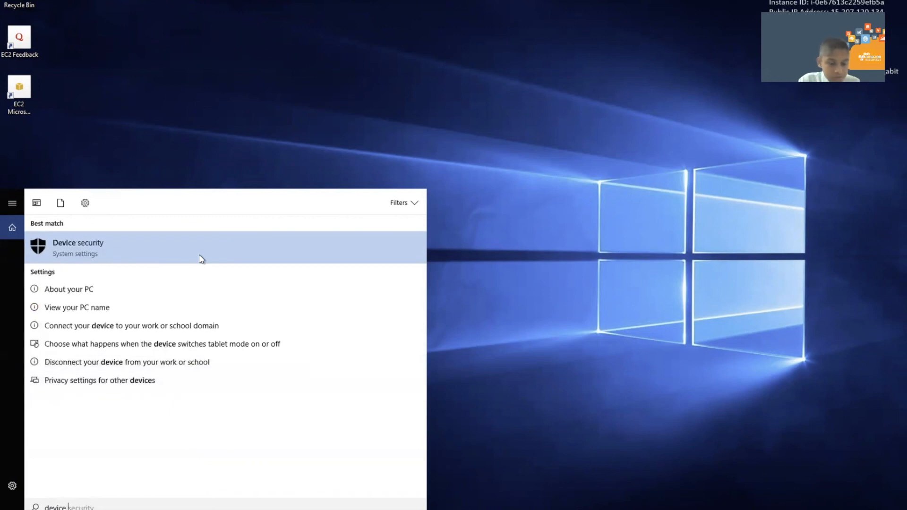
click(173, 249)
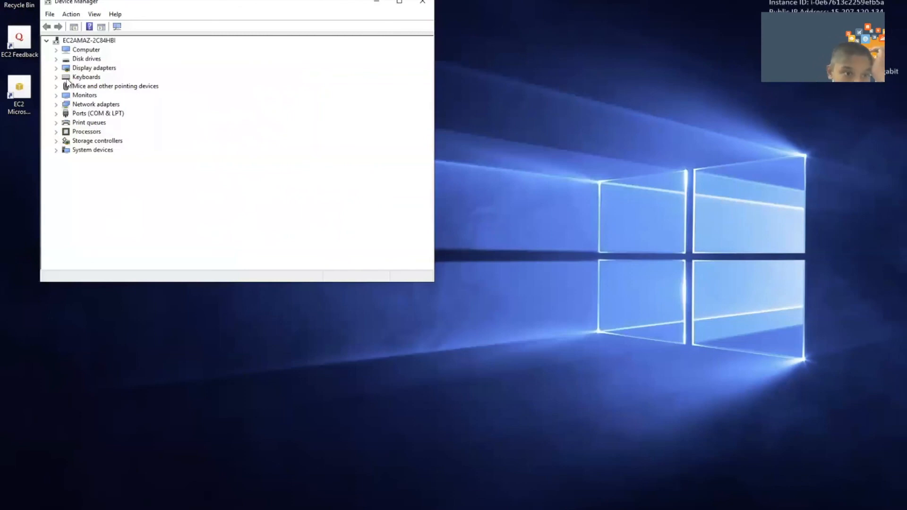
Inspect the Microsoft Basic Display Adapter's details and driver properties.
click(56, 68)
double_click(91, 77)
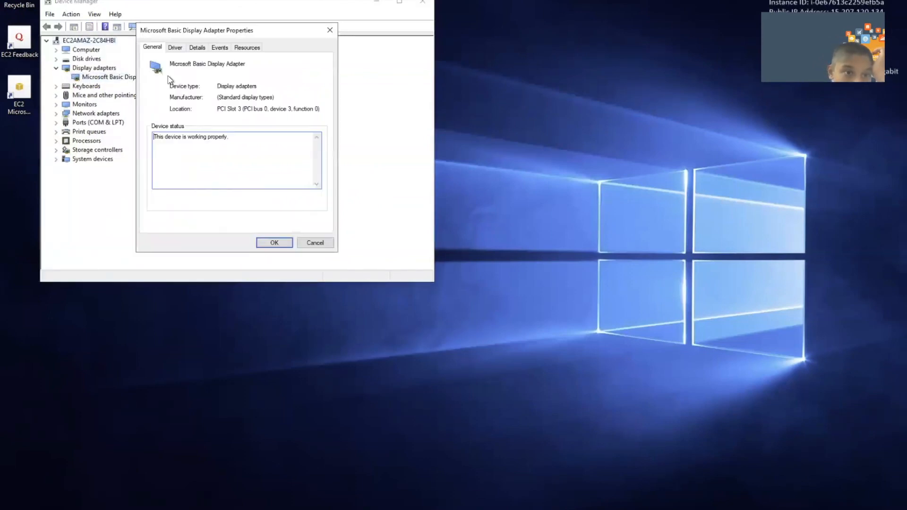
click(194, 47)
click(174, 48)
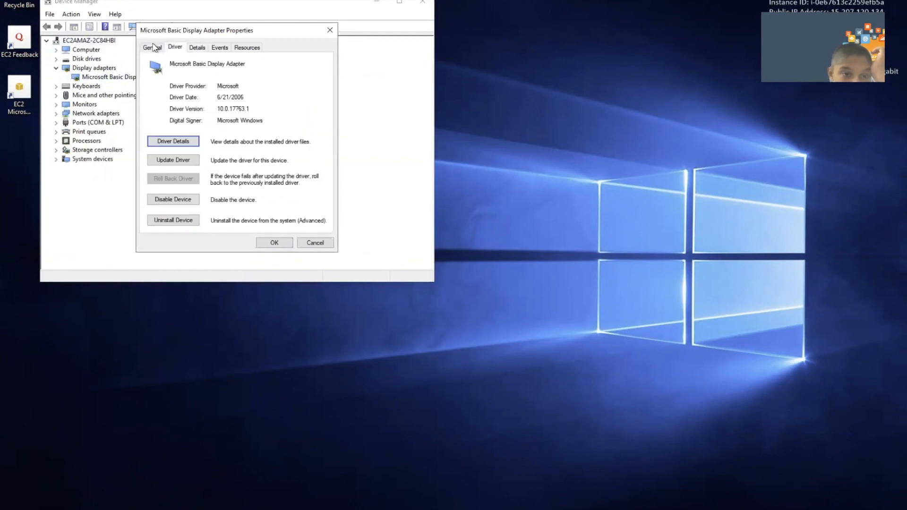
click(154, 47)
click(329, 29)
Expand Keyboards, Mice, Monitors, Network adapters, Ports and Processors, then close Device Manager.
click(54, 87)
click(56, 87)
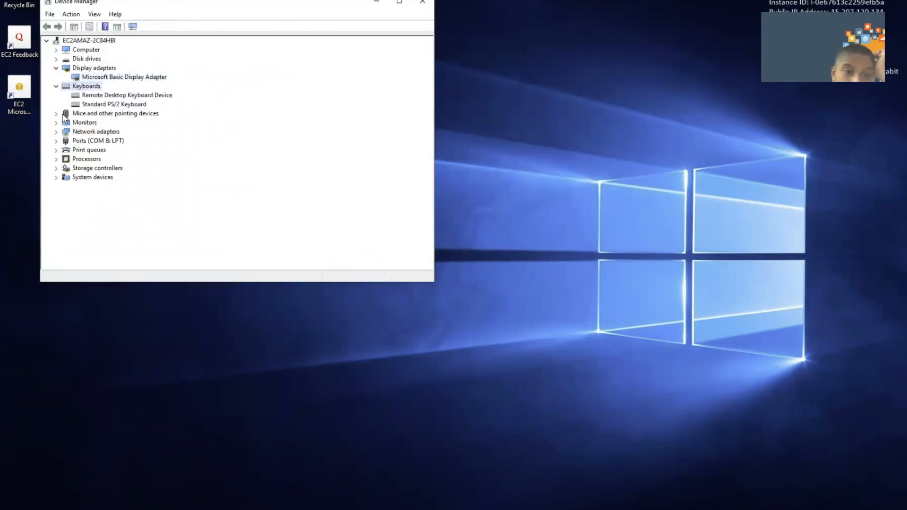
click(106, 96)
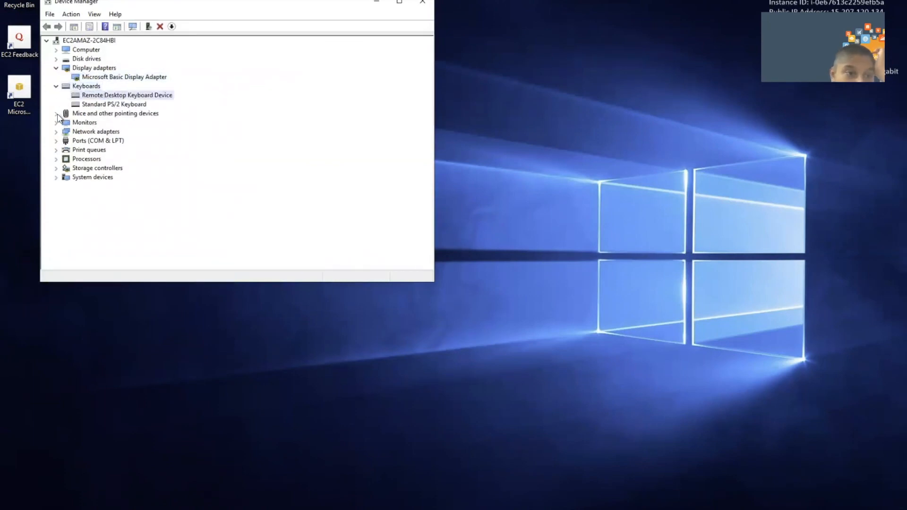
click(57, 114)
click(56, 140)
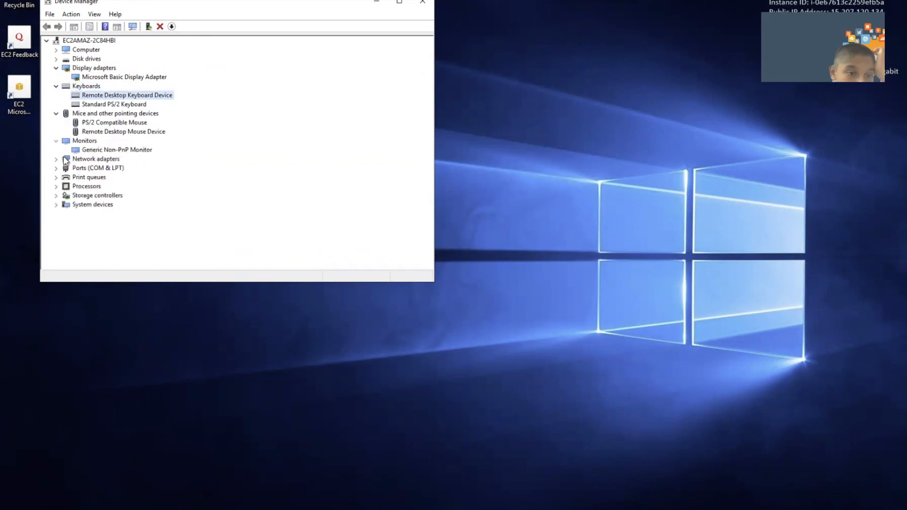
click(56, 160)
click(56, 177)
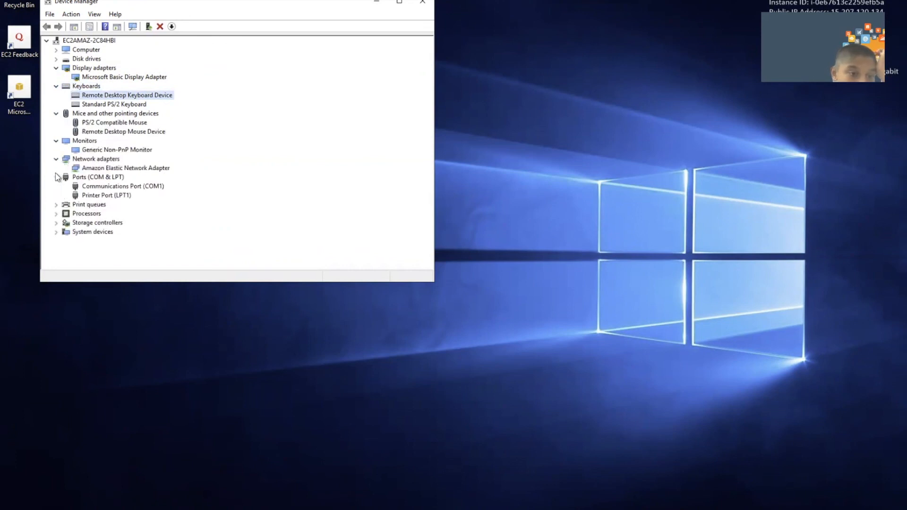
click(56, 213)
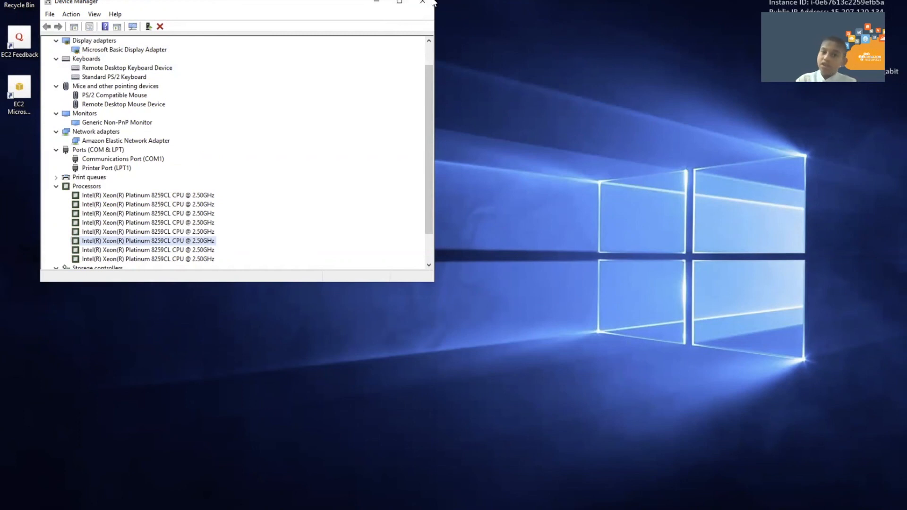
click(433, 4)
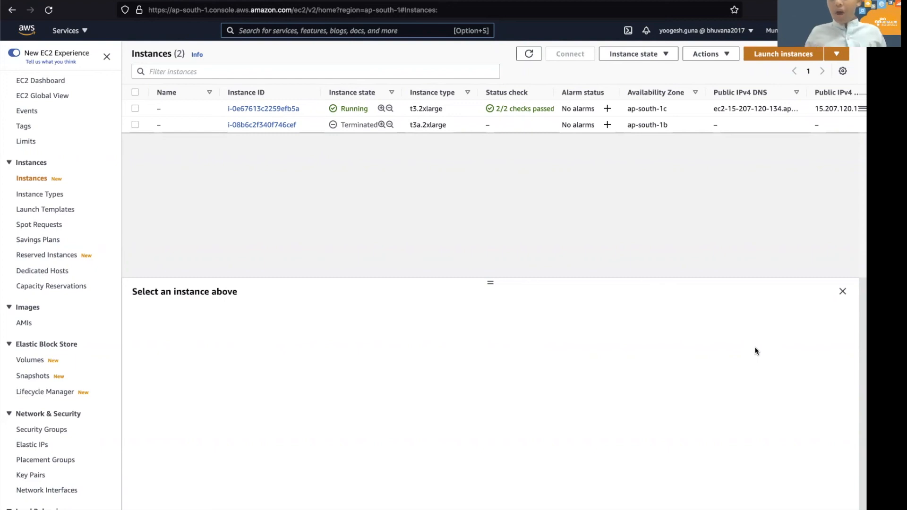
Terminate the running t3.2xlarge instance from Instance state and confirm.
click(139, 108)
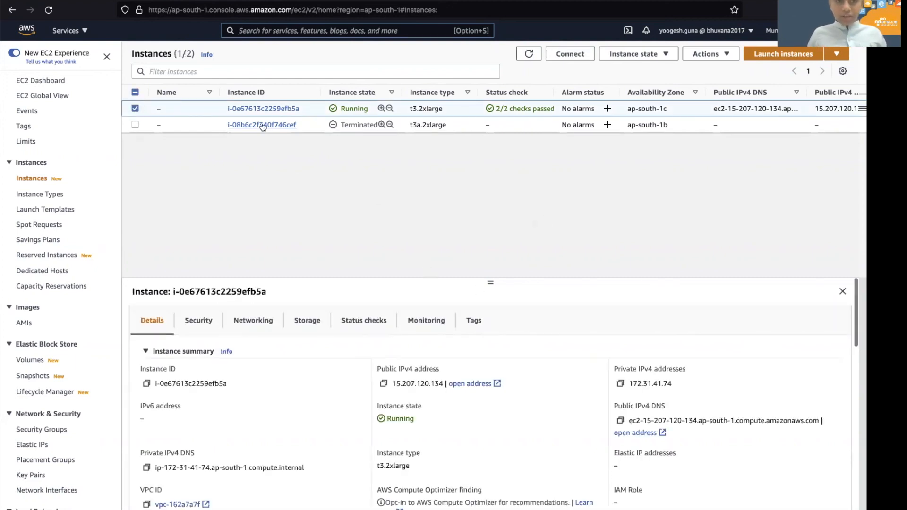
click(635, 54)
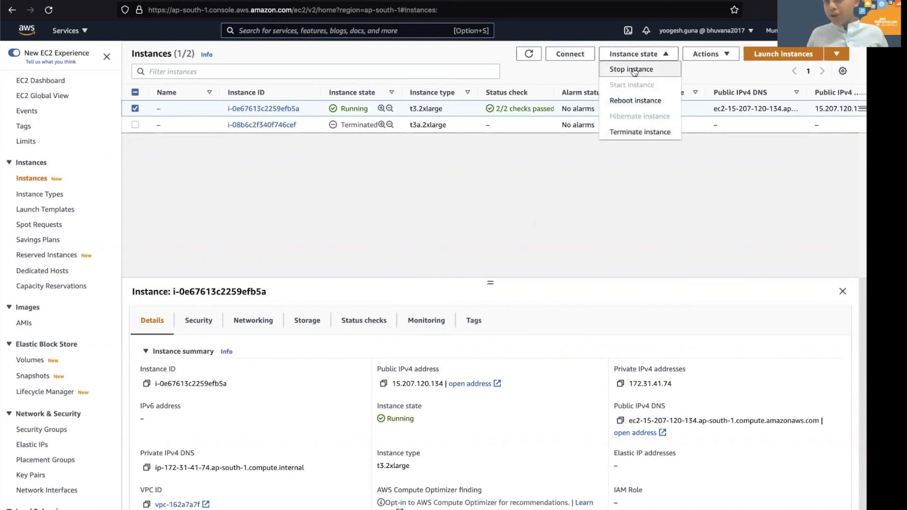
click(667, 134)
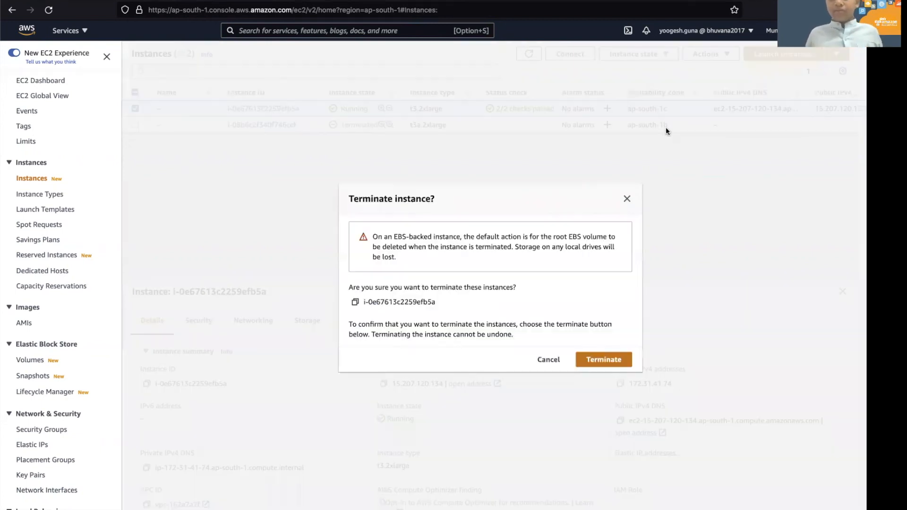
click(617, 359)
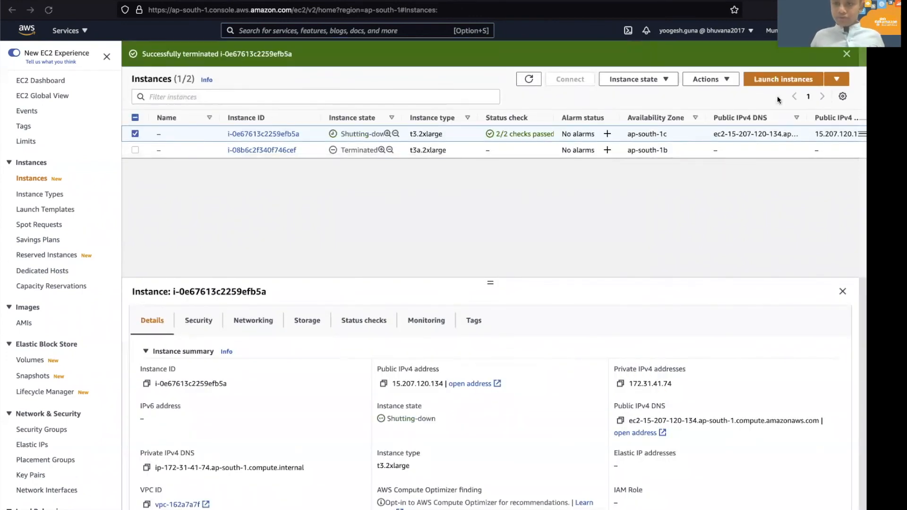